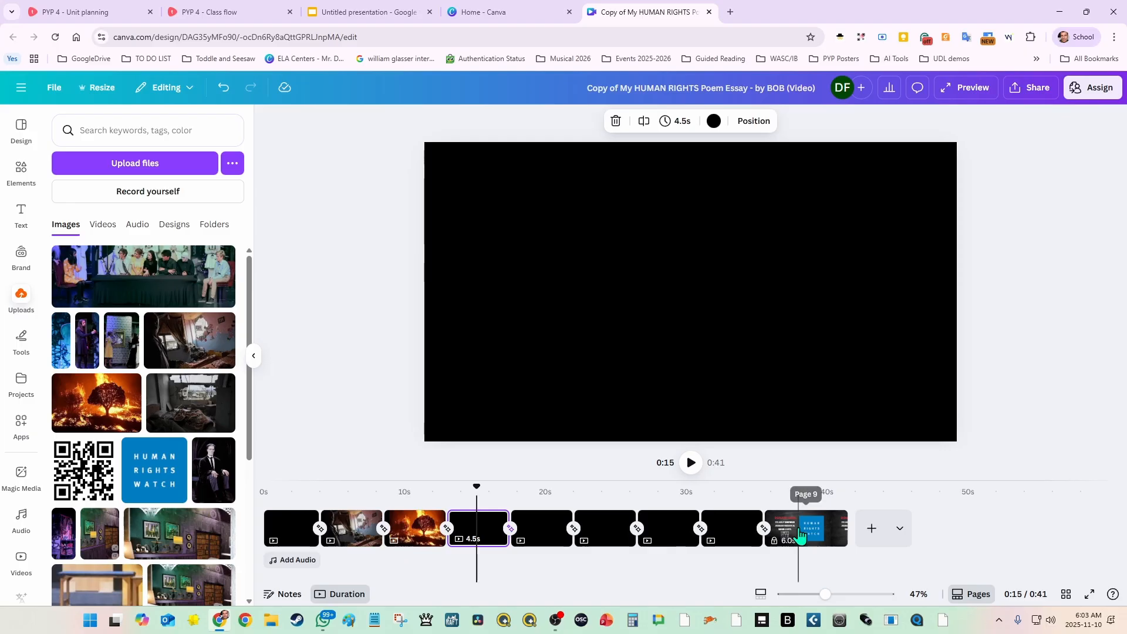
Step: Unlock the last page with the Human Rights Watch donation appeal, and lock it again with position only
left_click(798, 528)
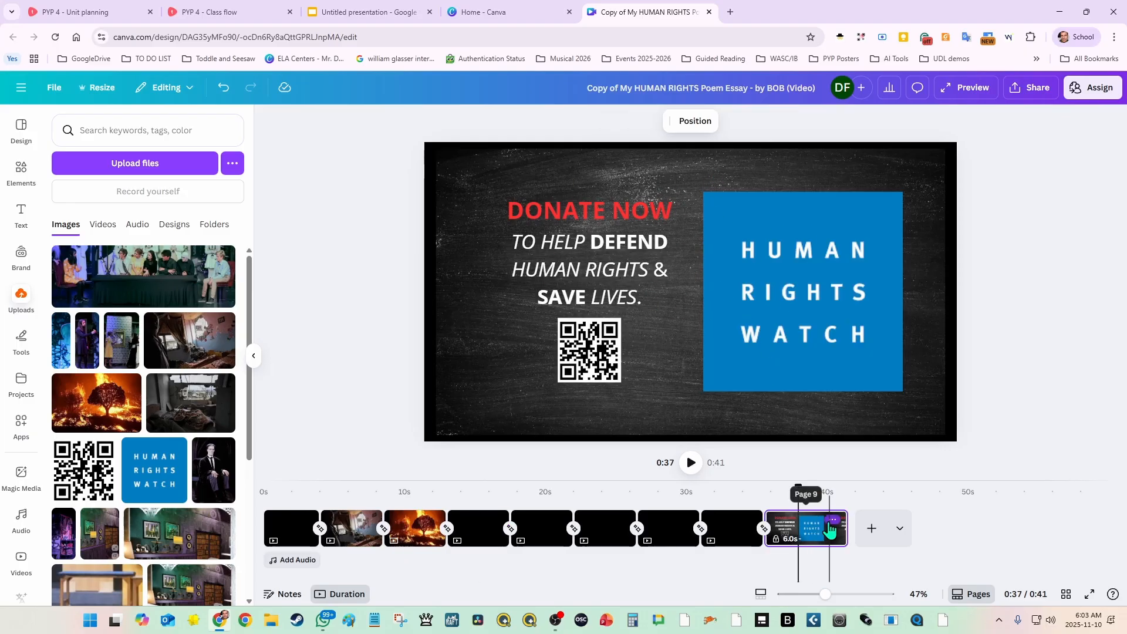
left_click(833, 521)
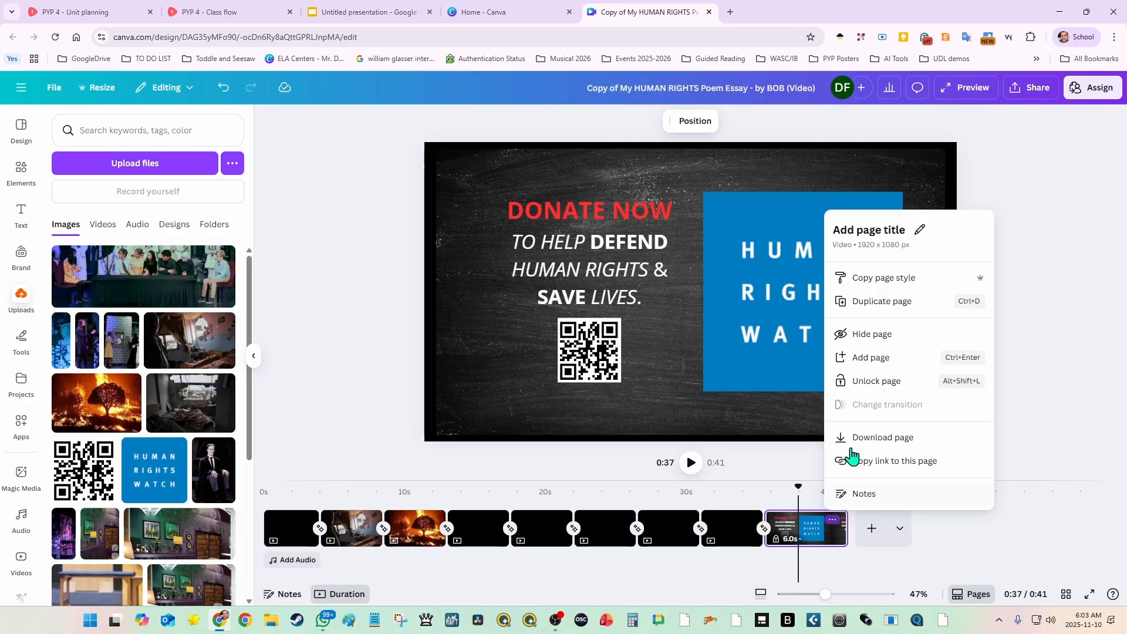
left_click(899, 384)
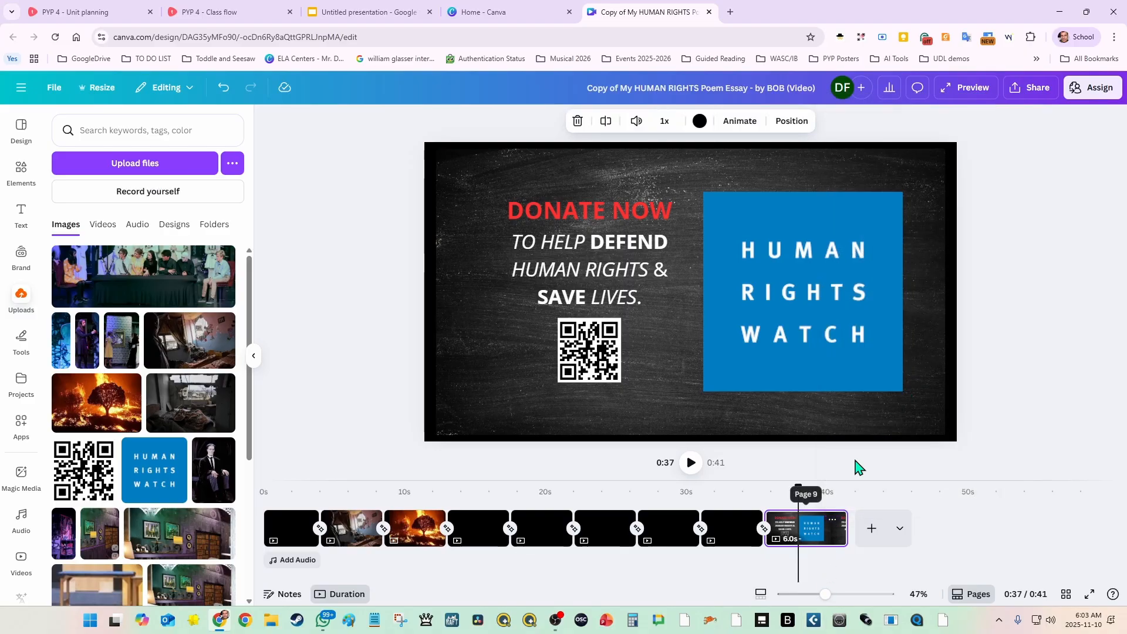
left_click(834, 521)
mouse_move(936, 340)
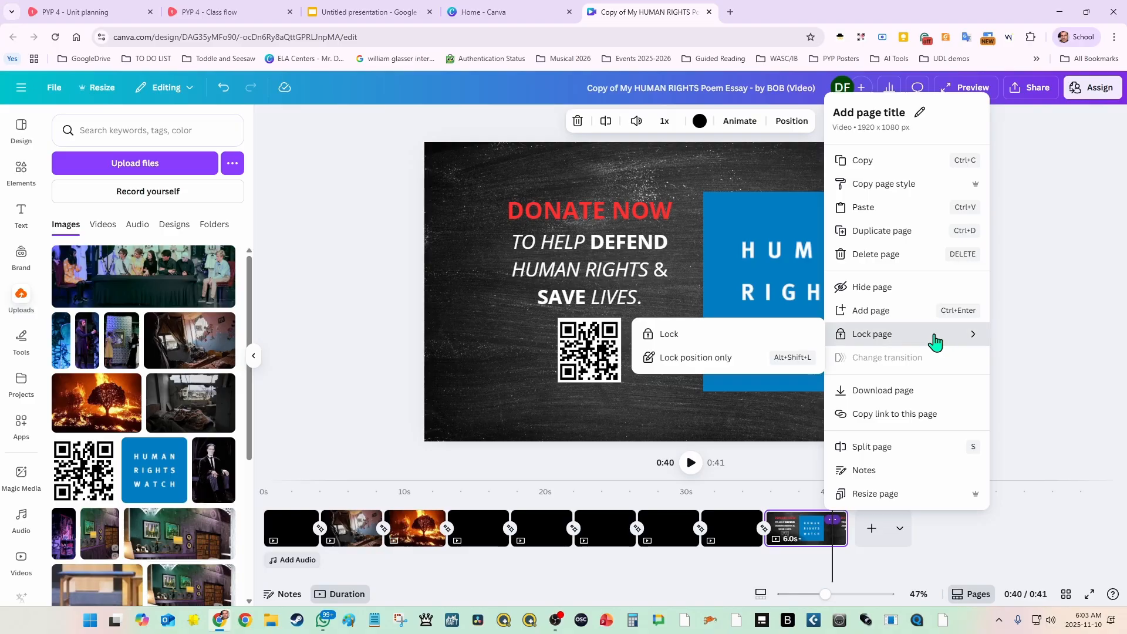
left_click(699, 355)
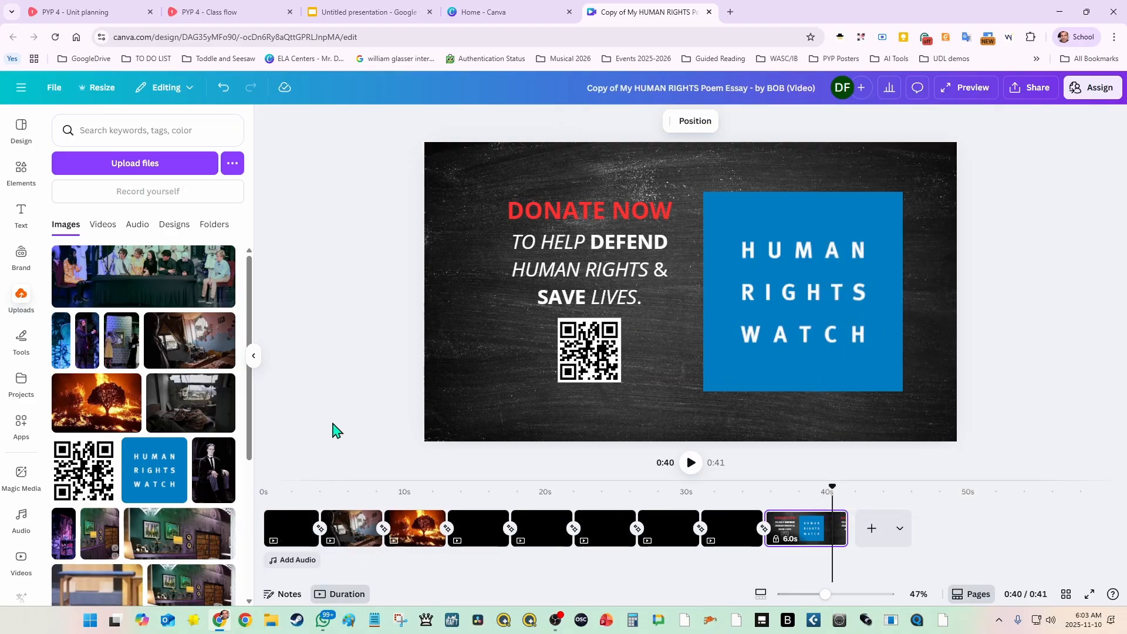
Step: Play the video from the beginning to check how long the first page lasts before the second page appears
left_click(303, 522)
left_click(610, 486)
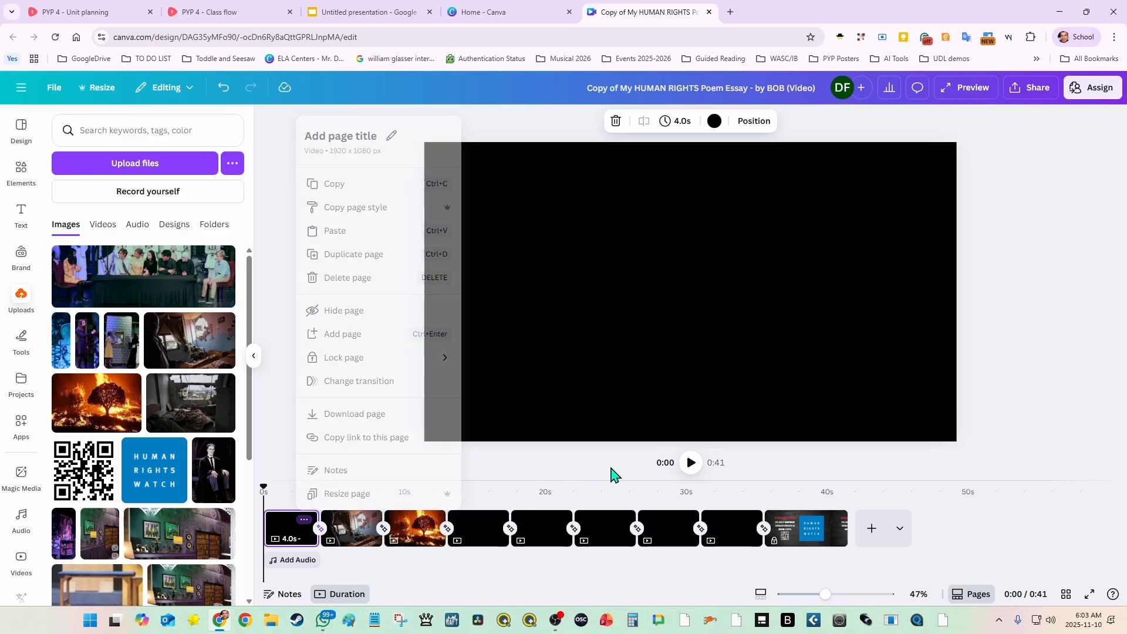
left_click(691, 464)
left_click(691, 464)
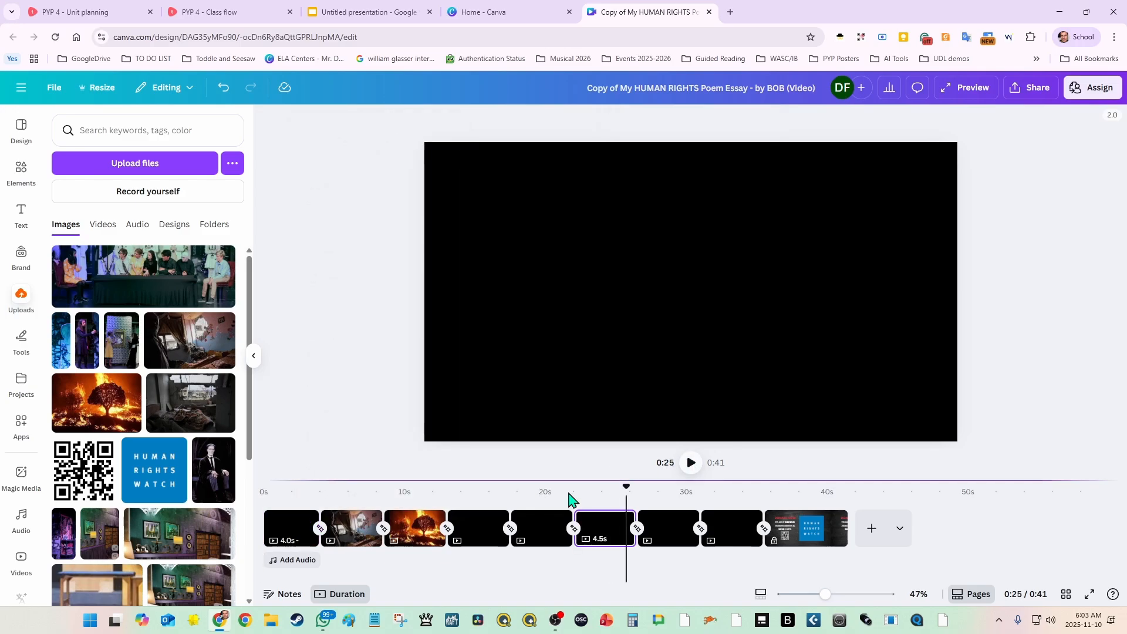
left_click(278, 504)
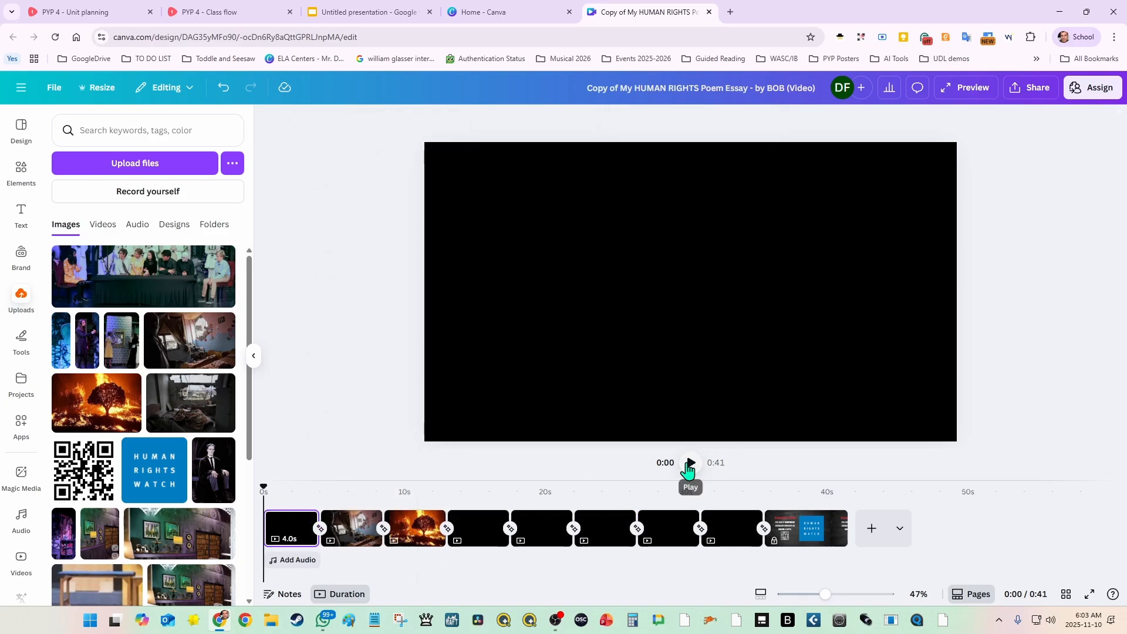
left_click(691, 464)
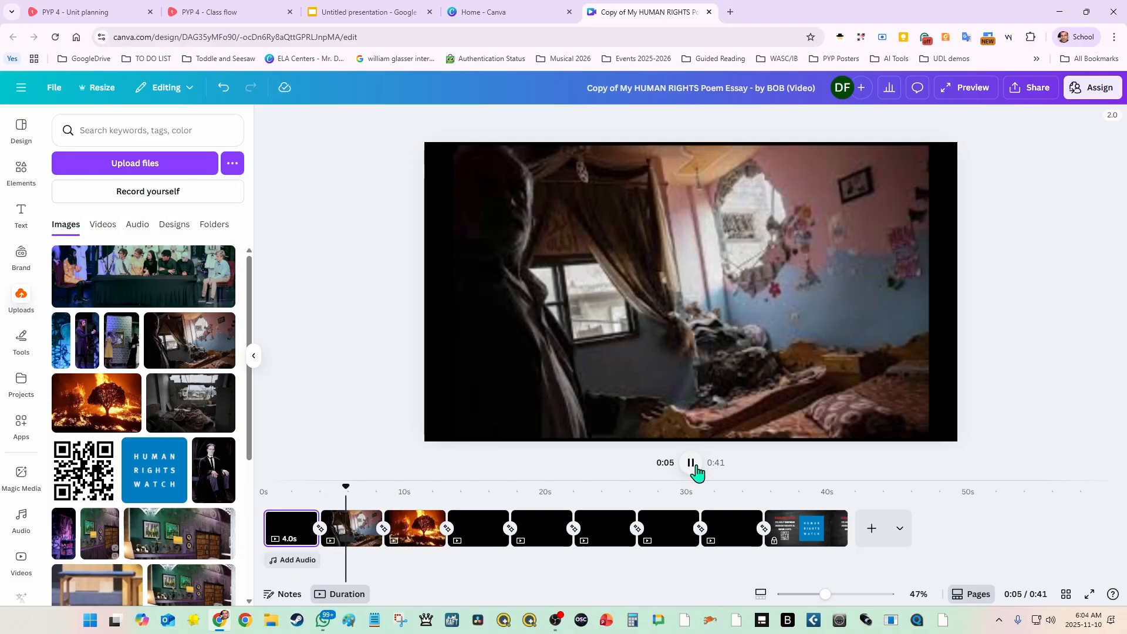
left_click(692, 464)
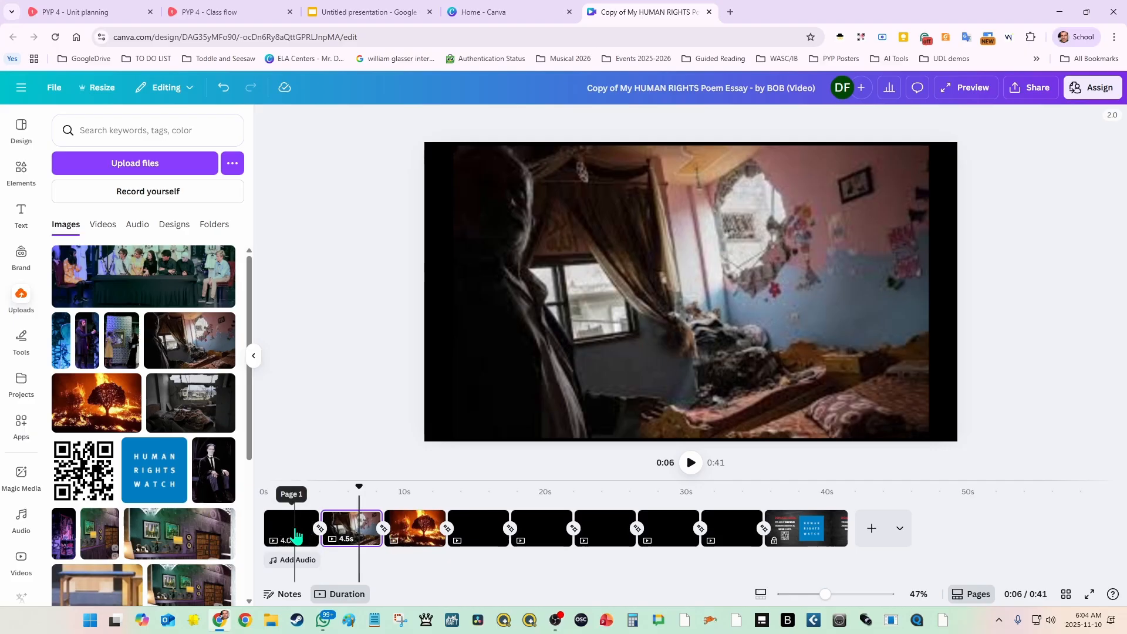
Step: Set the first page's duration to 1 second, for that page only
left_click(296, 535)
left_click(683, 123)
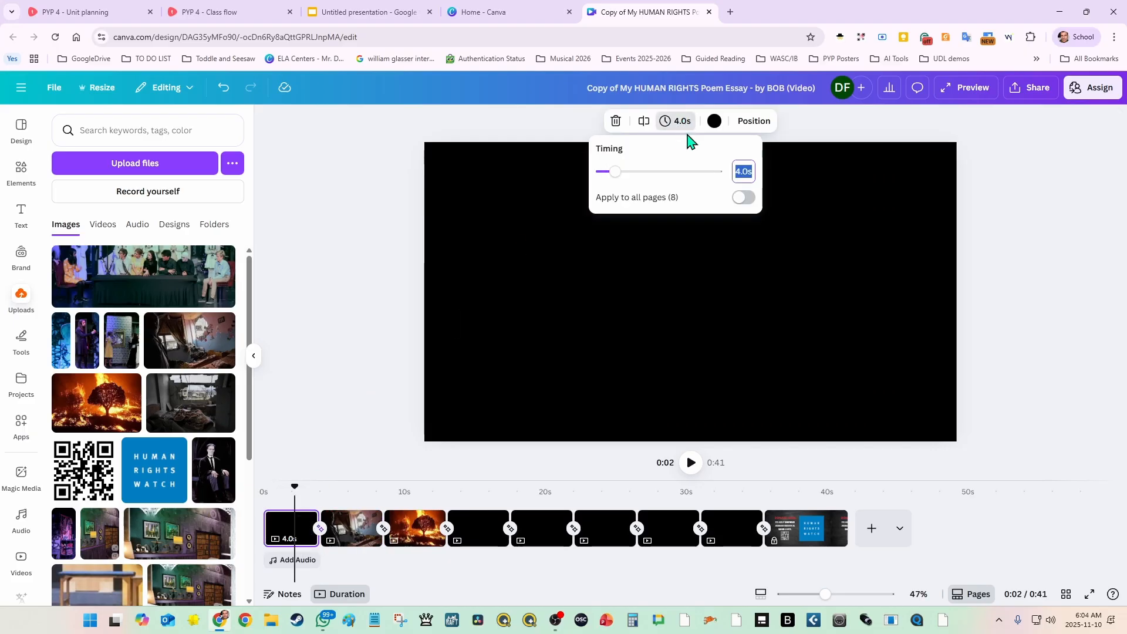
type("1")
key("Return")
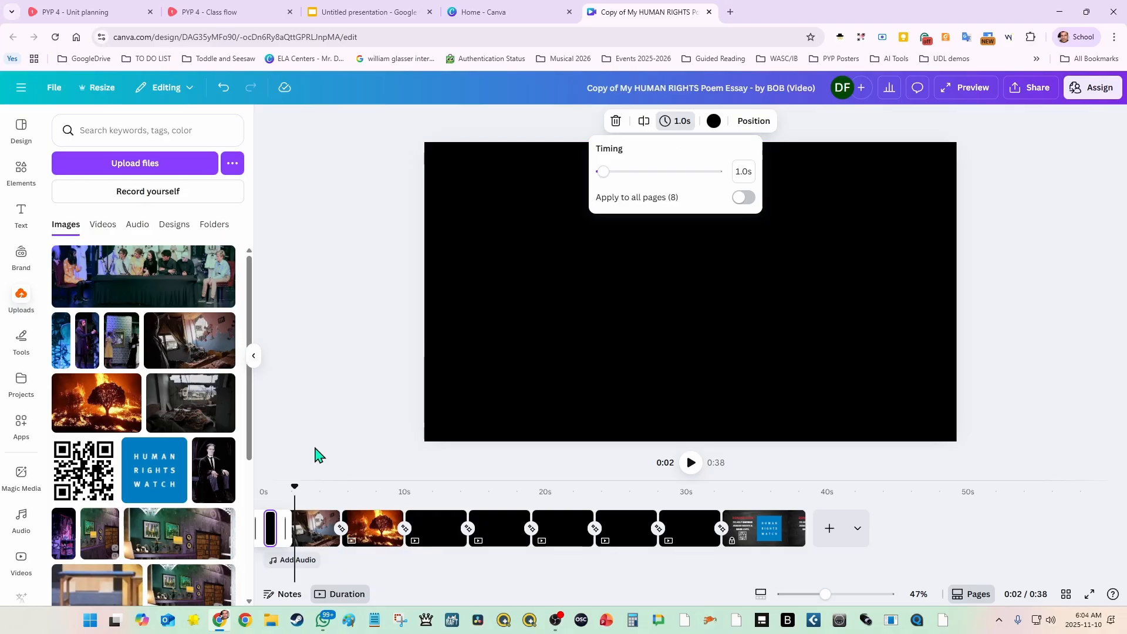
Step: Play the video from the start to check the shortened first page, and return the playhead to the beginning
left_click_drag(294, 487, 232, 494)
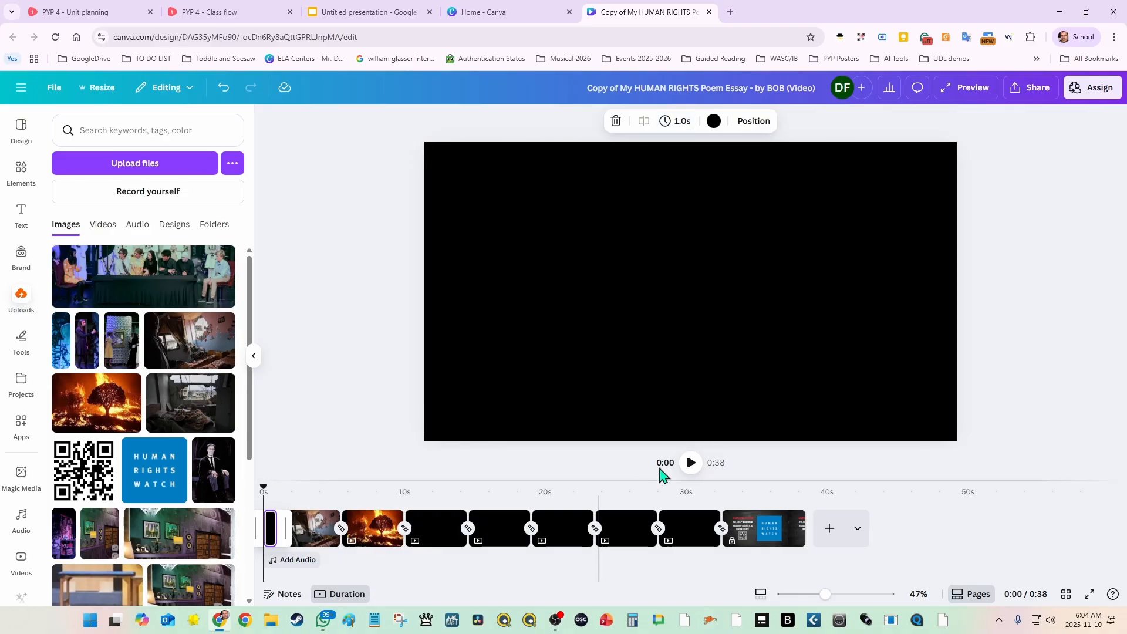
left_click(691, 463)
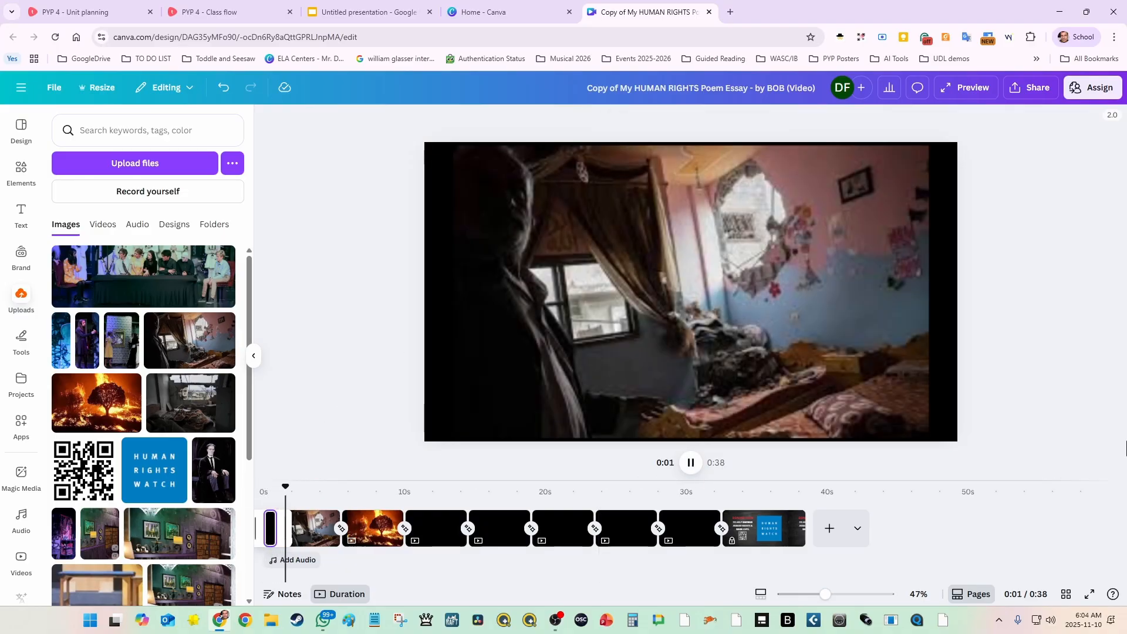
left_click(691, 463)
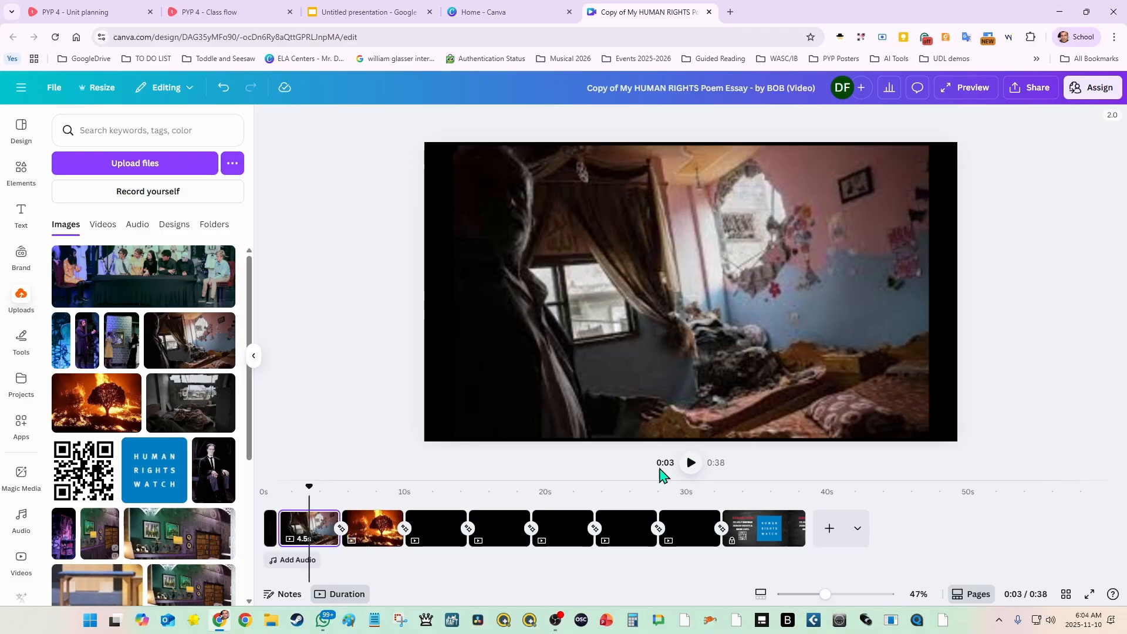
left_click_drag(311, 487, 264, 495)
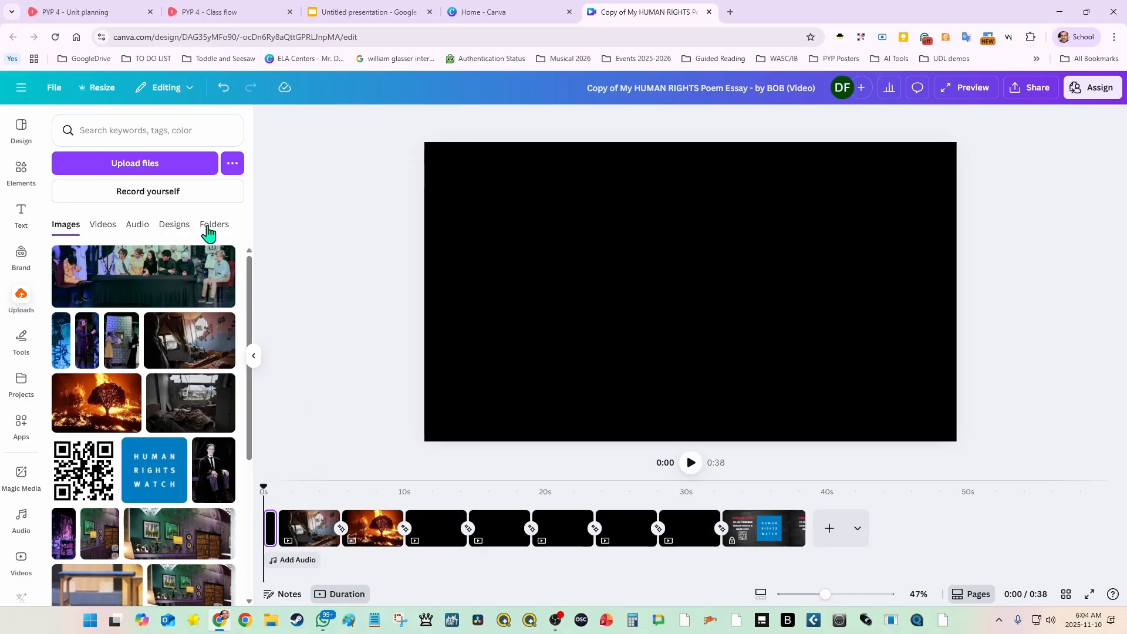
Step: Place the uploaded 1:17 screen recording on the first page and pause its playback
left_click(103, 225)
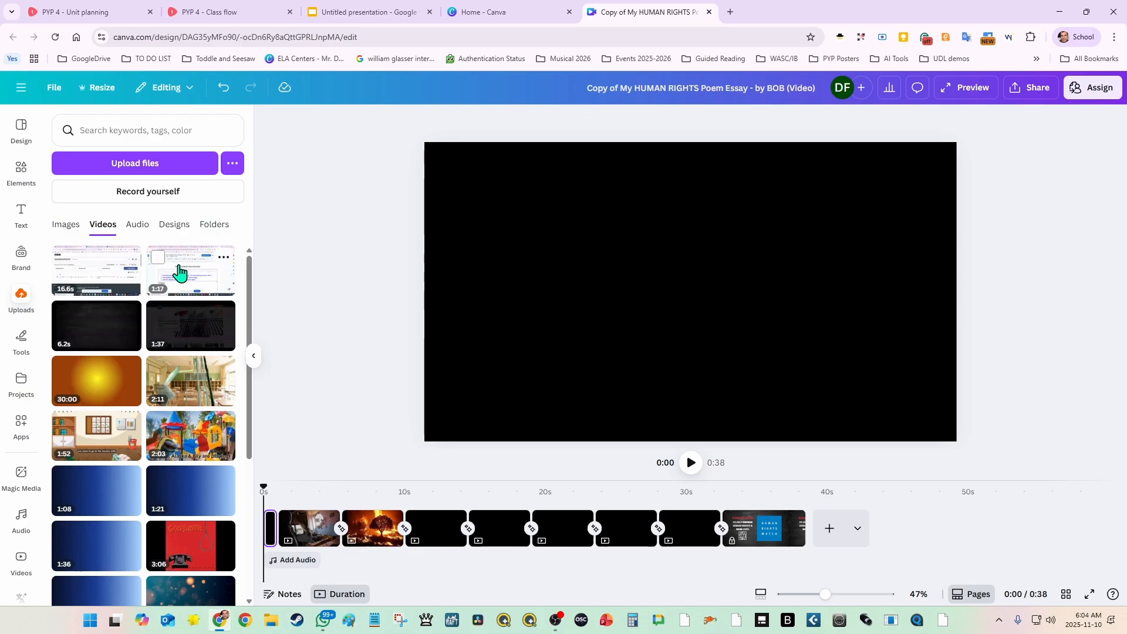
left_click_drag(189, 281, 537, 259)
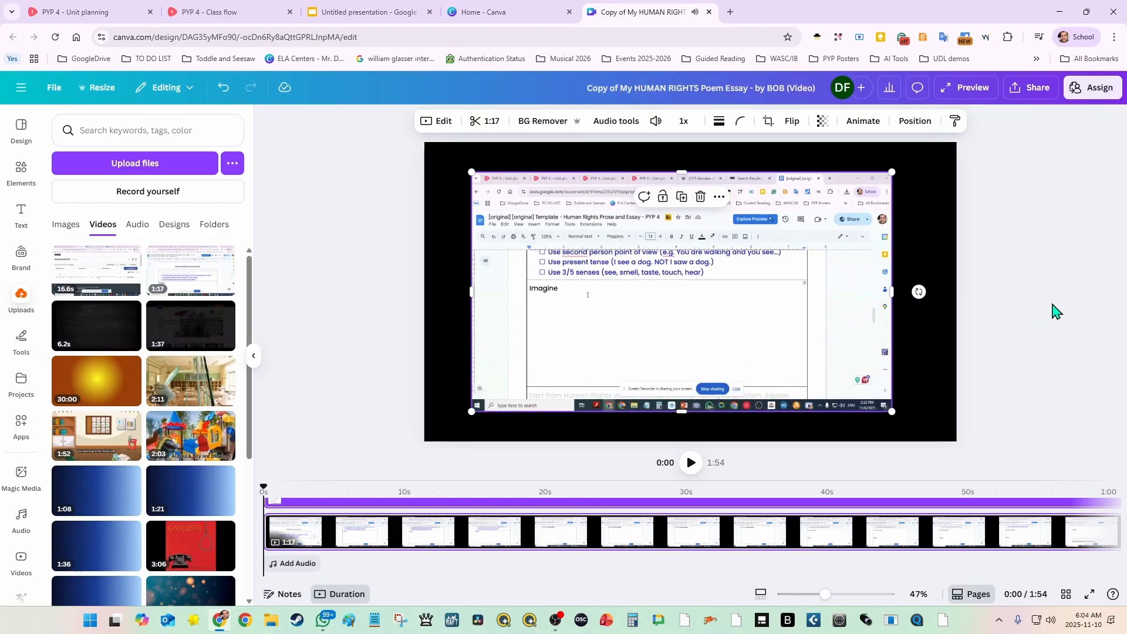
left_click(681, 292)
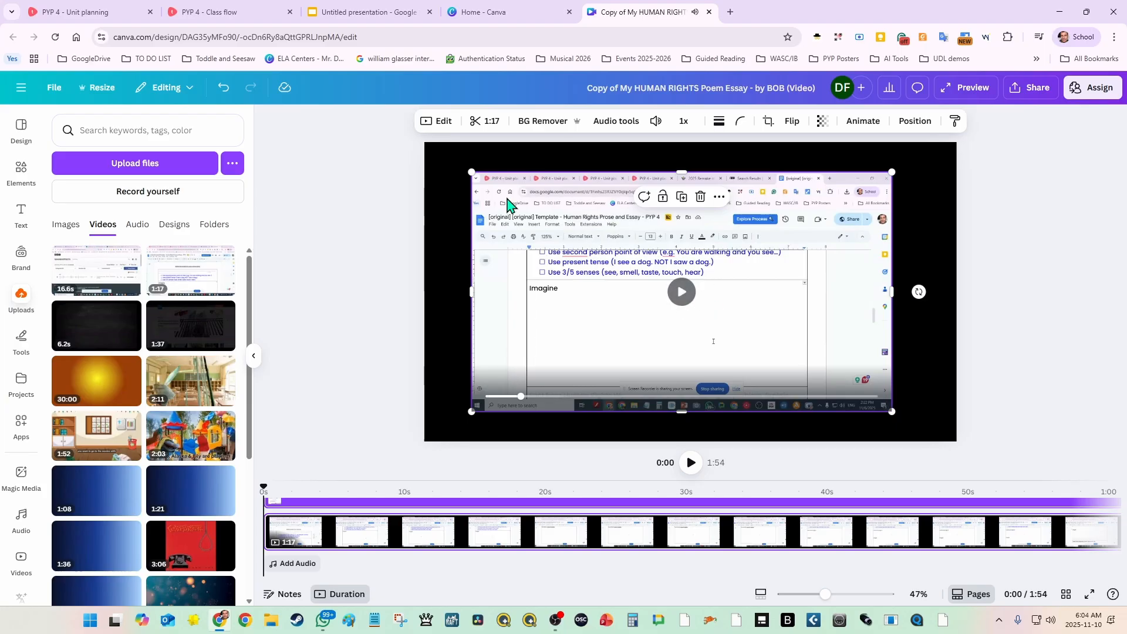
Step: Trim the beginning of the screen recording so the clip lasts 1:13
left_click(487, 122)
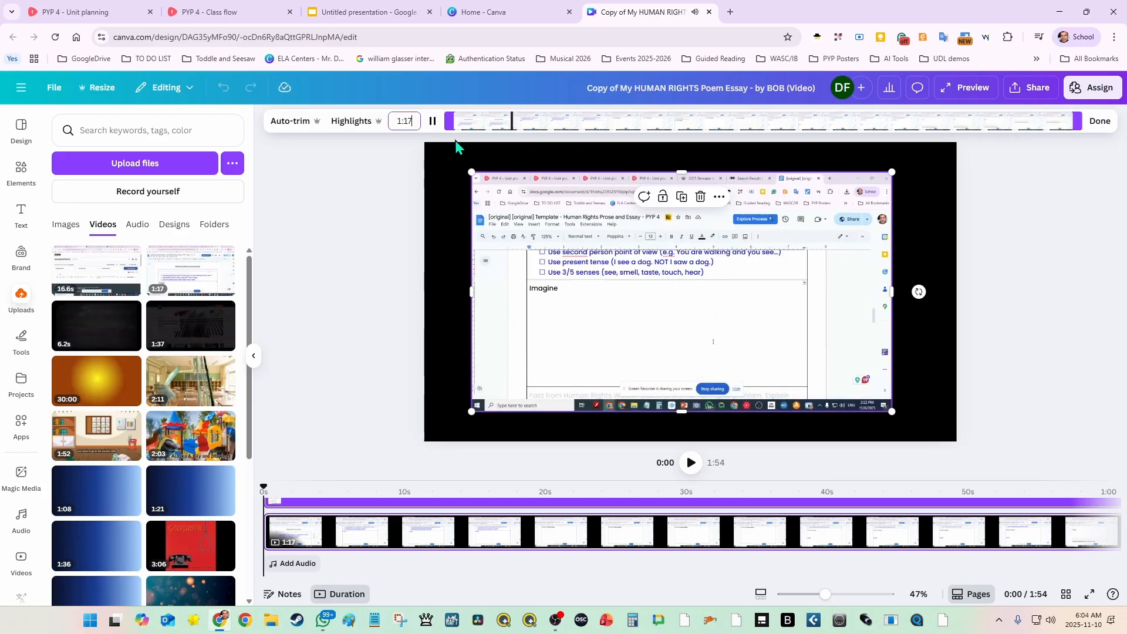
left_click(433, 121)
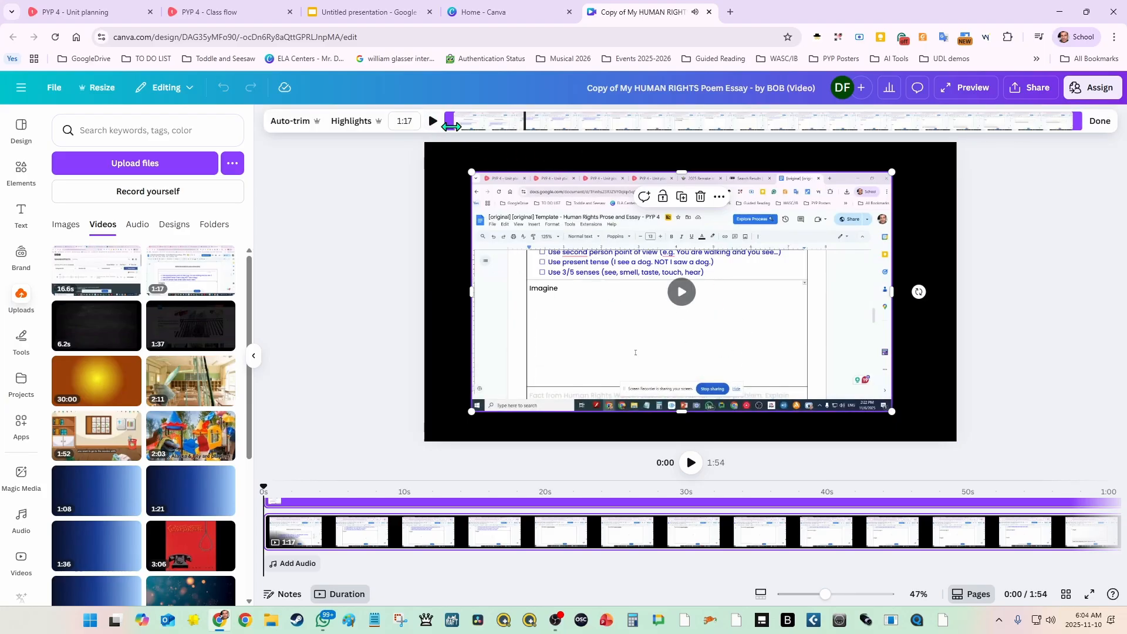
left_click(464, 121)
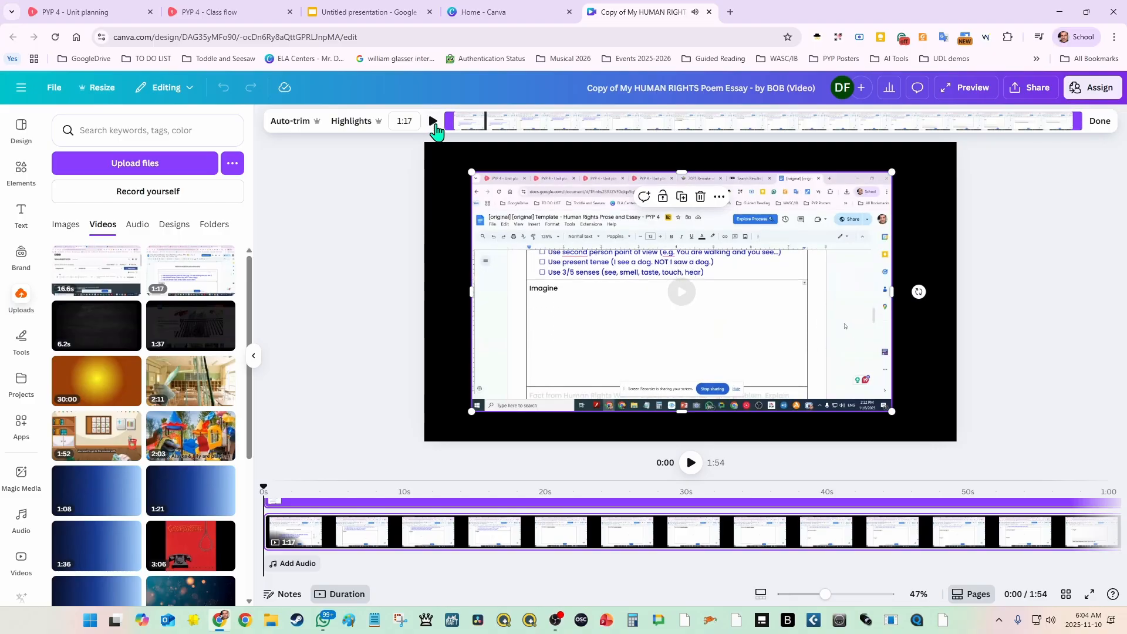
left_click(441, 124)
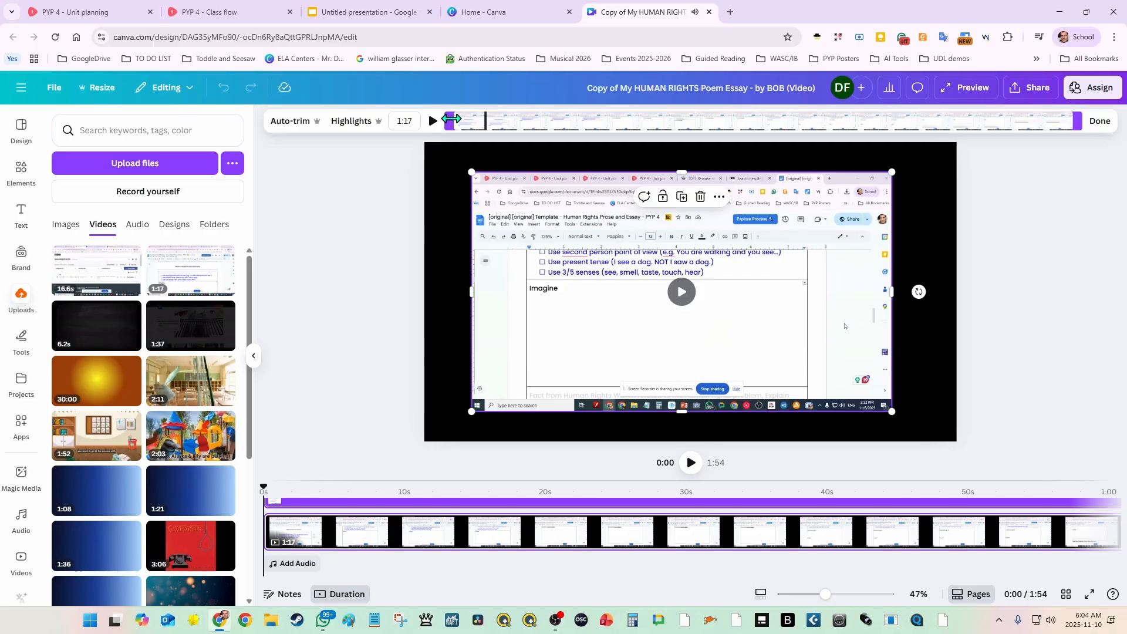
left_click_drag(451, 120, 480, 125)
left_click(434, 124)
left_click(434, 122)
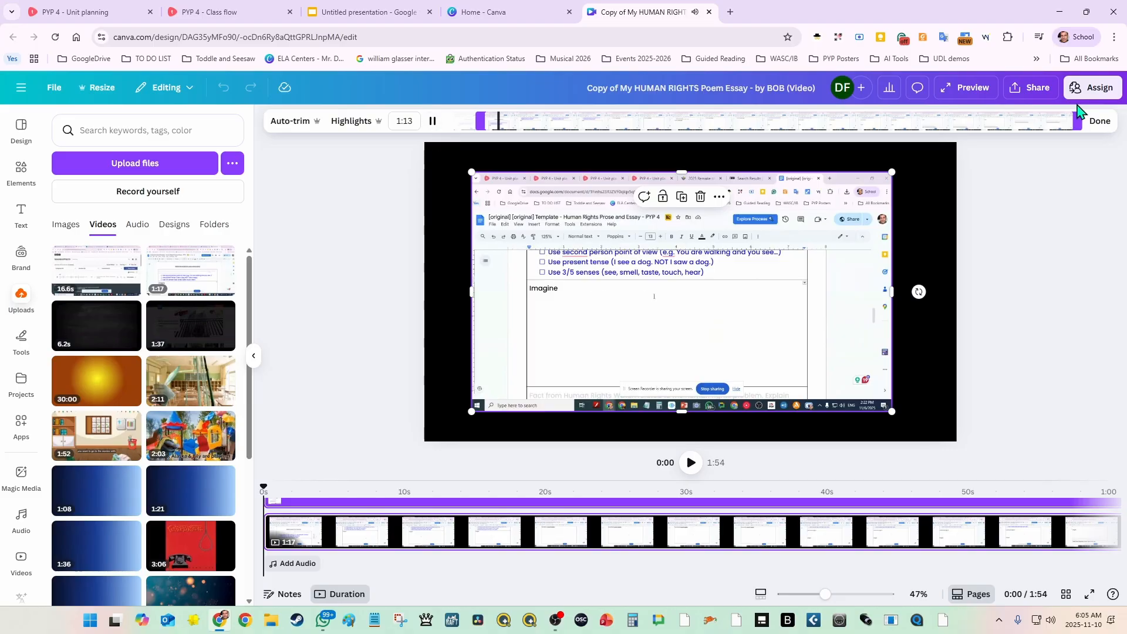
left_click(1099, 123)
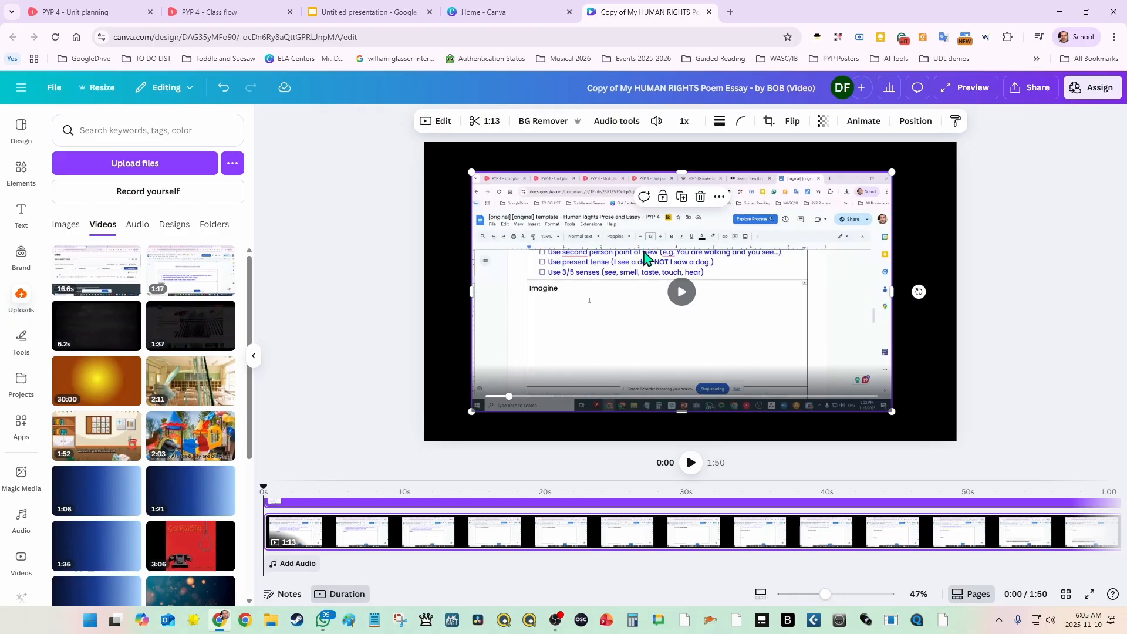
Step: Extract the screen recording's audio into its own track and delete the video clip from the first page
left_click(719, 197)
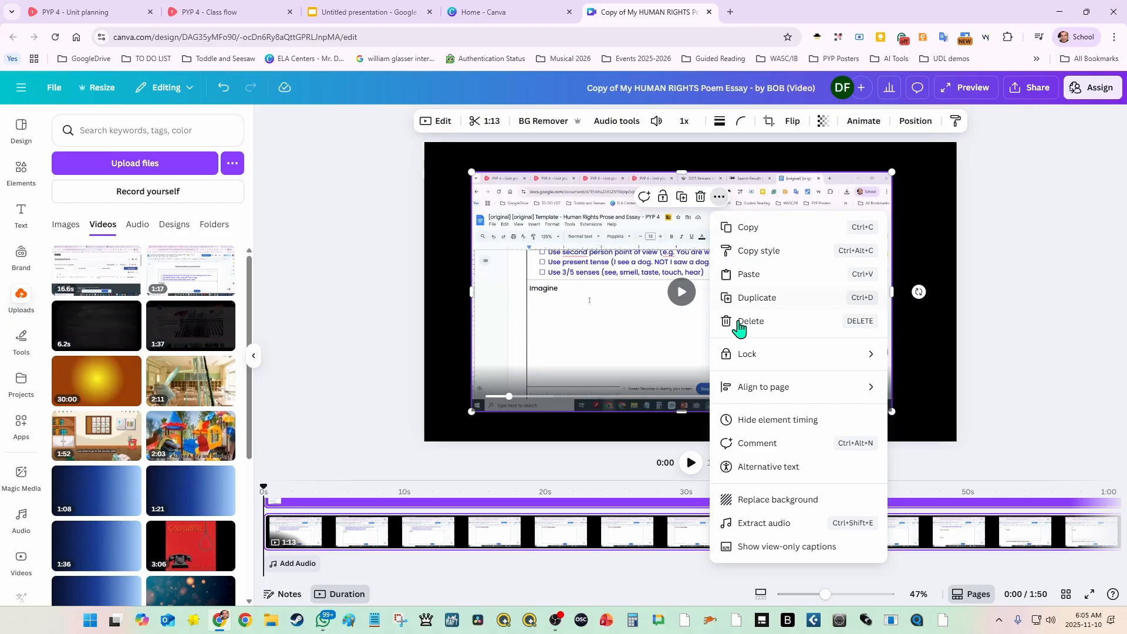
left_click(803, 524)
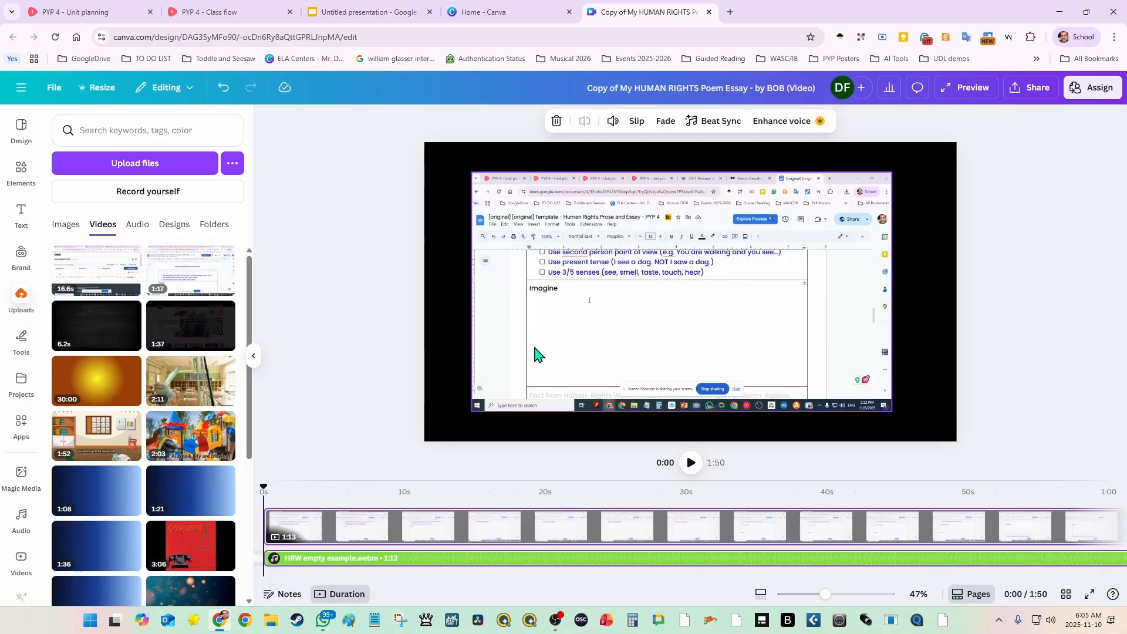
left_click(335, 315)
left_click(527, 267)
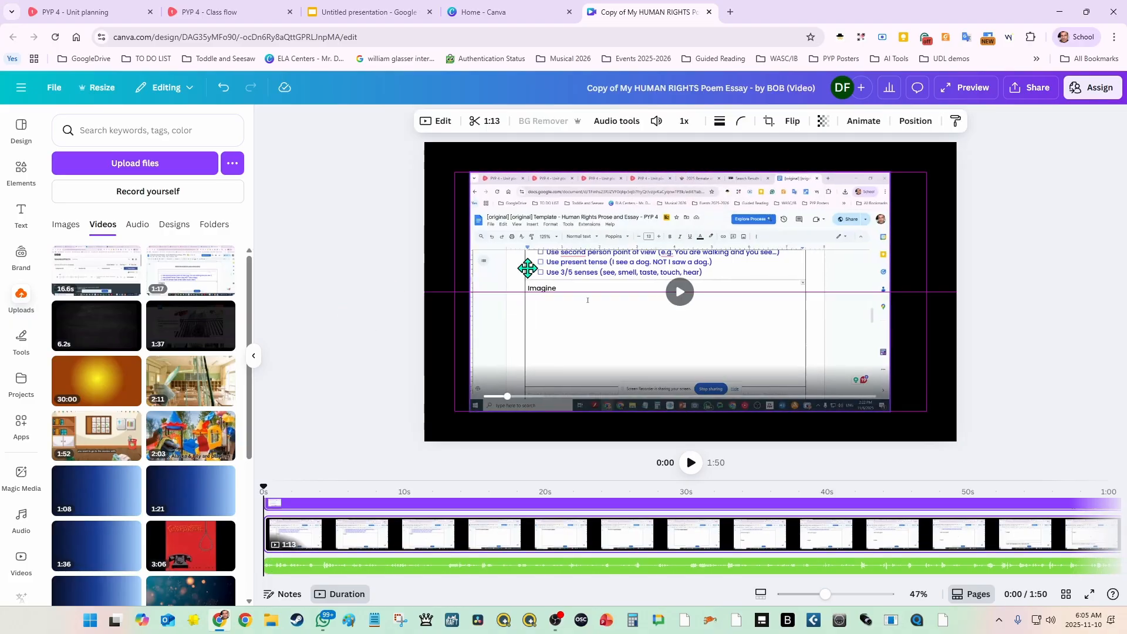
left_click_drag(528, 268, 512, 258)
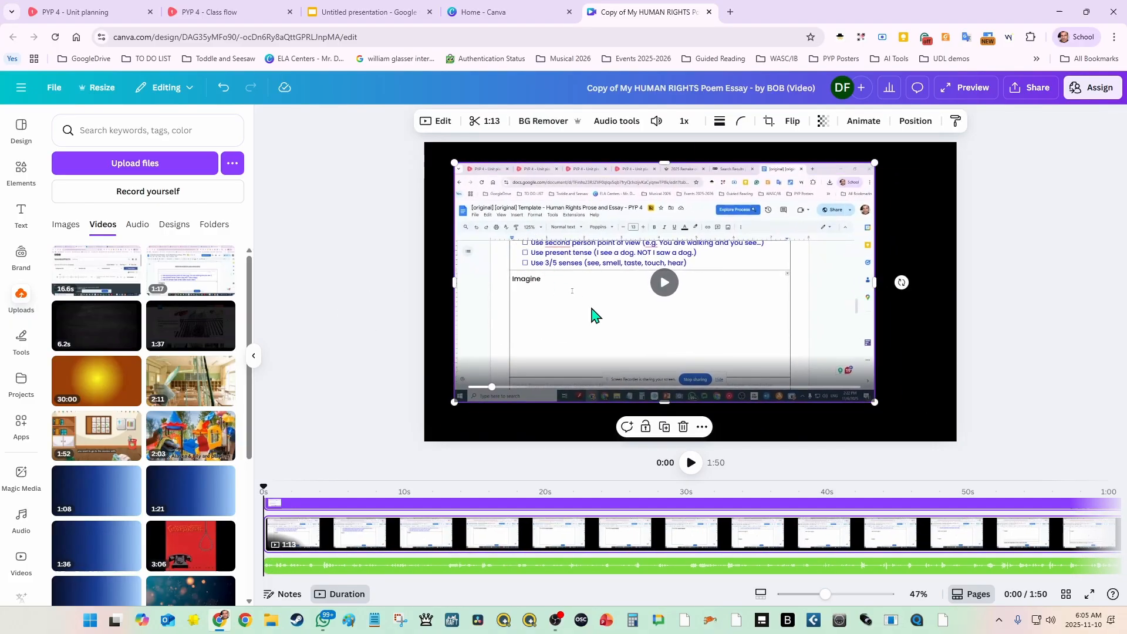
left_click(683, 427)
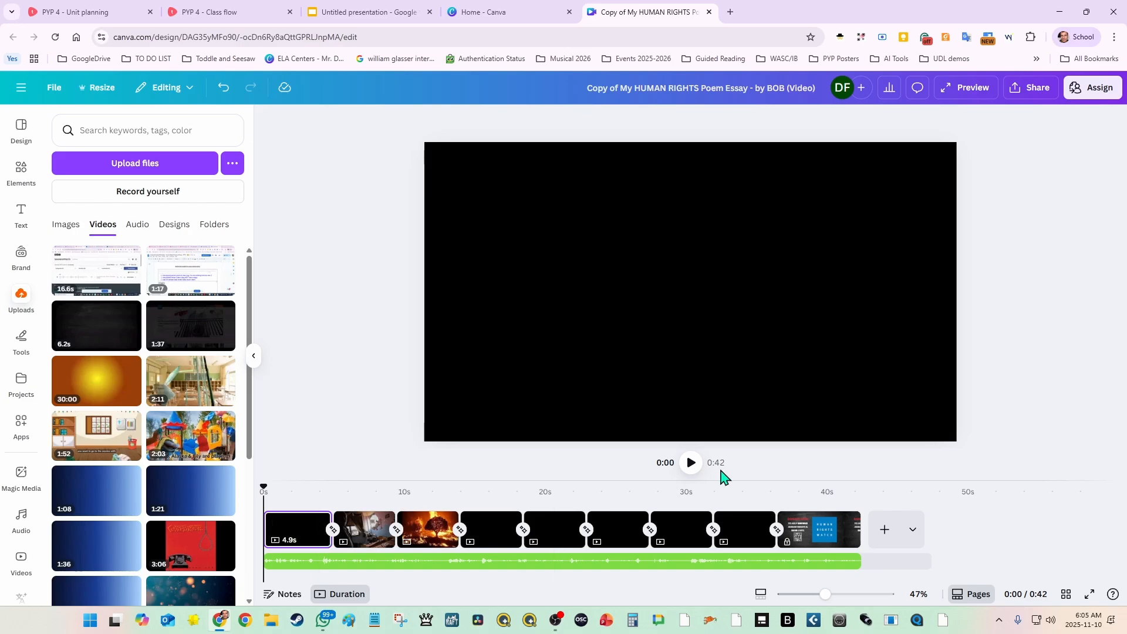
Step: Play the video from about 11 seconds to hear the extracted audio, and shift the audio track's start to 2.2 seconds
left_click(424, 497)
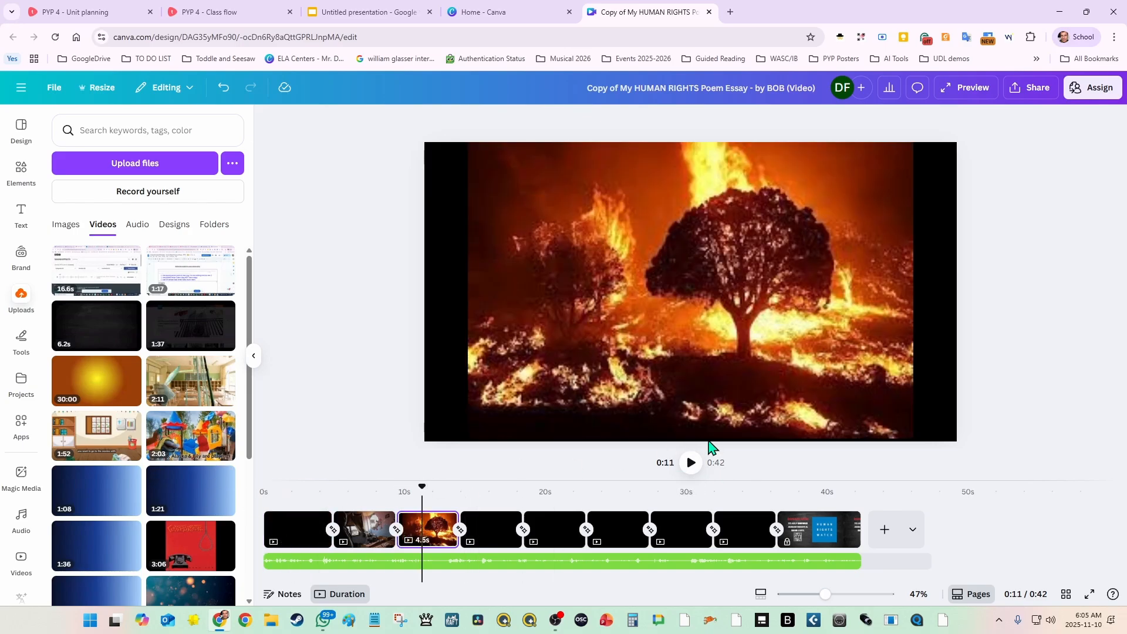
left_click(691, 462)
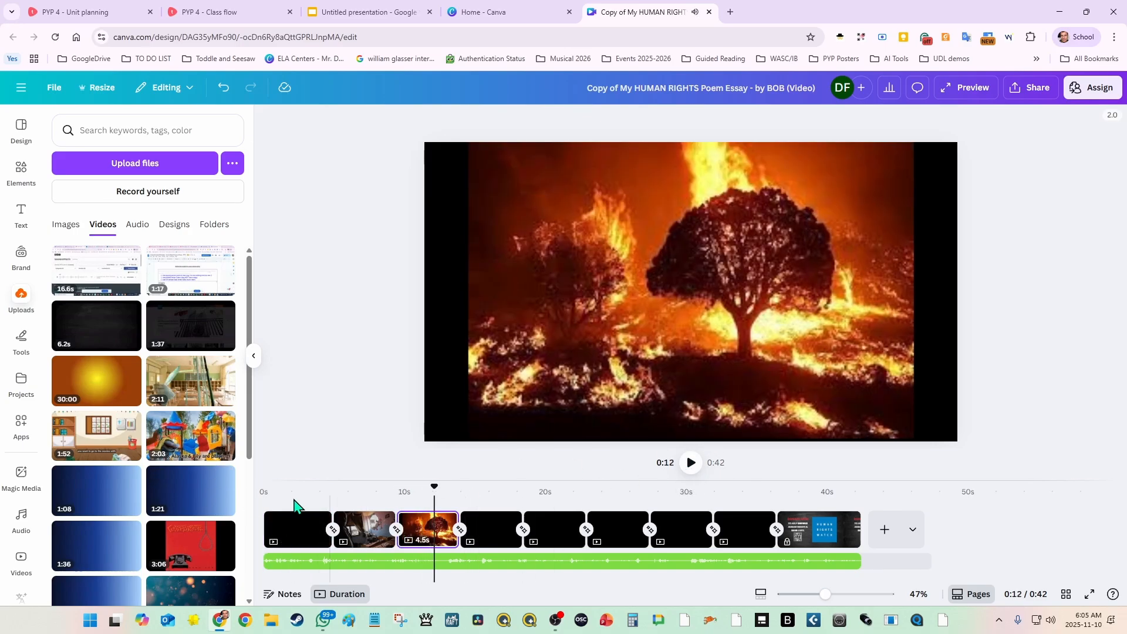
left_click(276, 503)
left_click(299, 561)
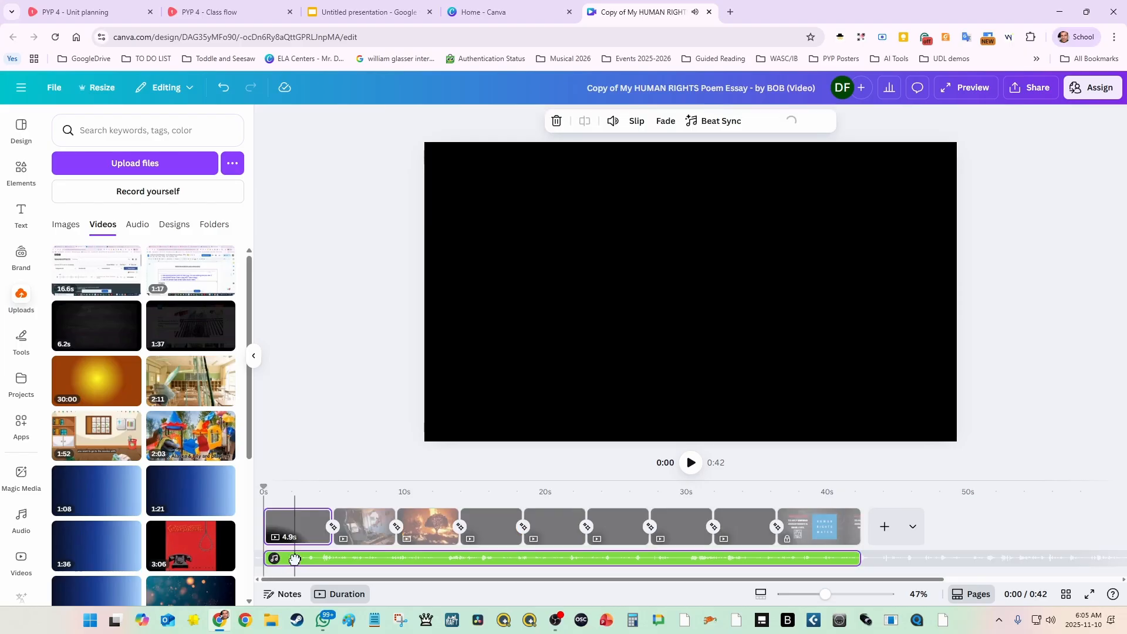
left_click_drag(303, 560, 326, 560)
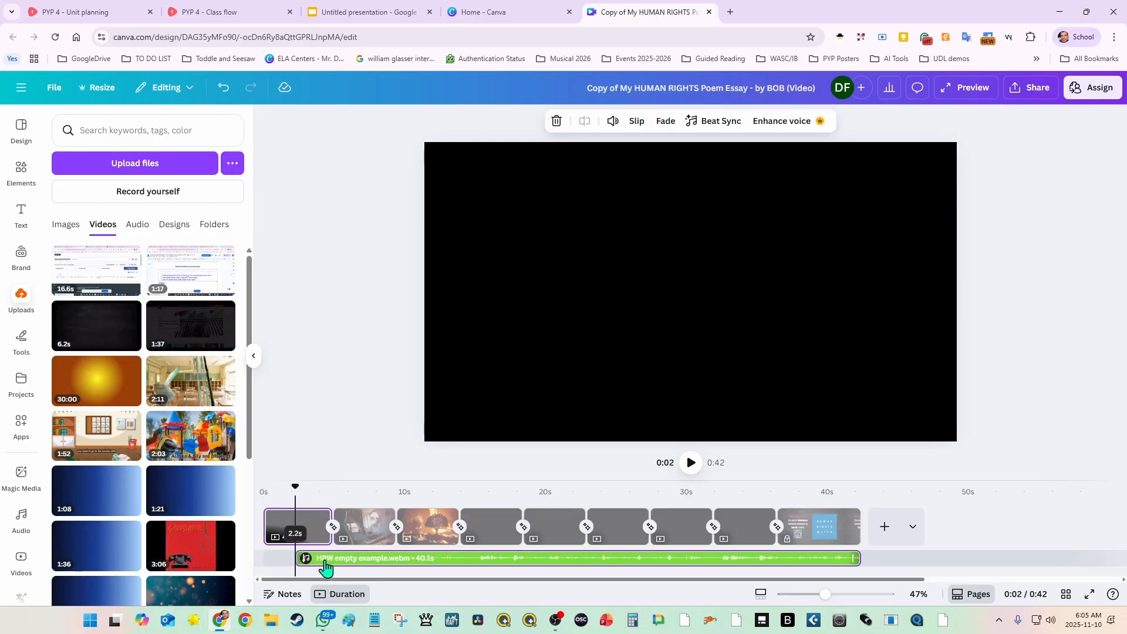
Step: Set the first page's duration to 1.0 s and briefly play the video from about two seconds
left_click(297, 536)
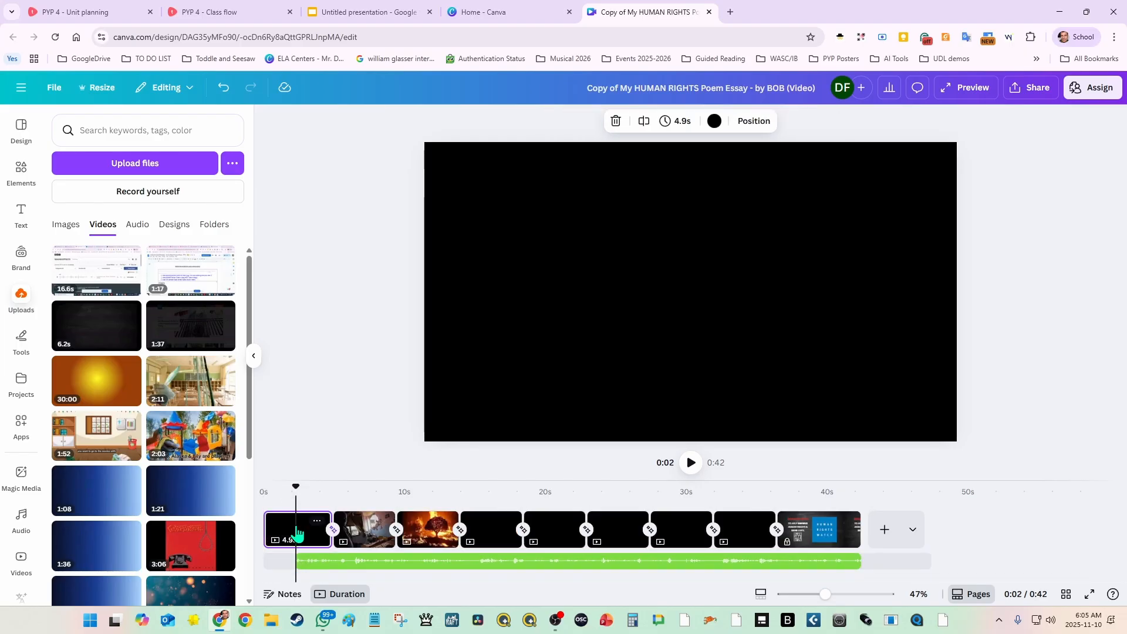
left_click(680, 123)
key("Return")
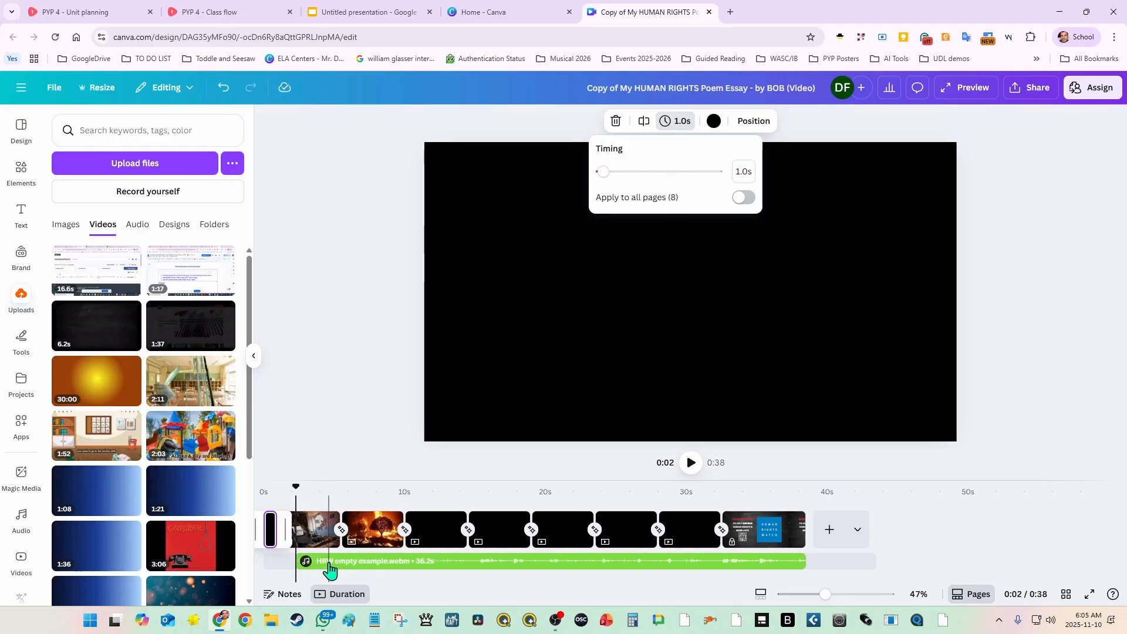
left_click_drag(288, 498, 252, 502)
left_click(693, 465)
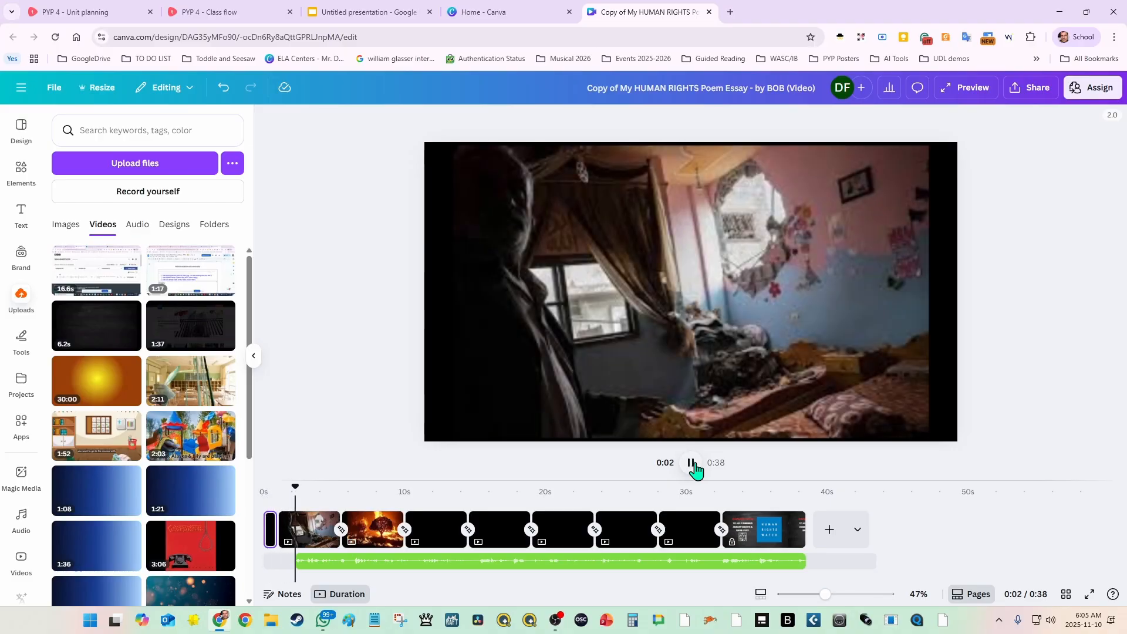
left_click(692, 463)
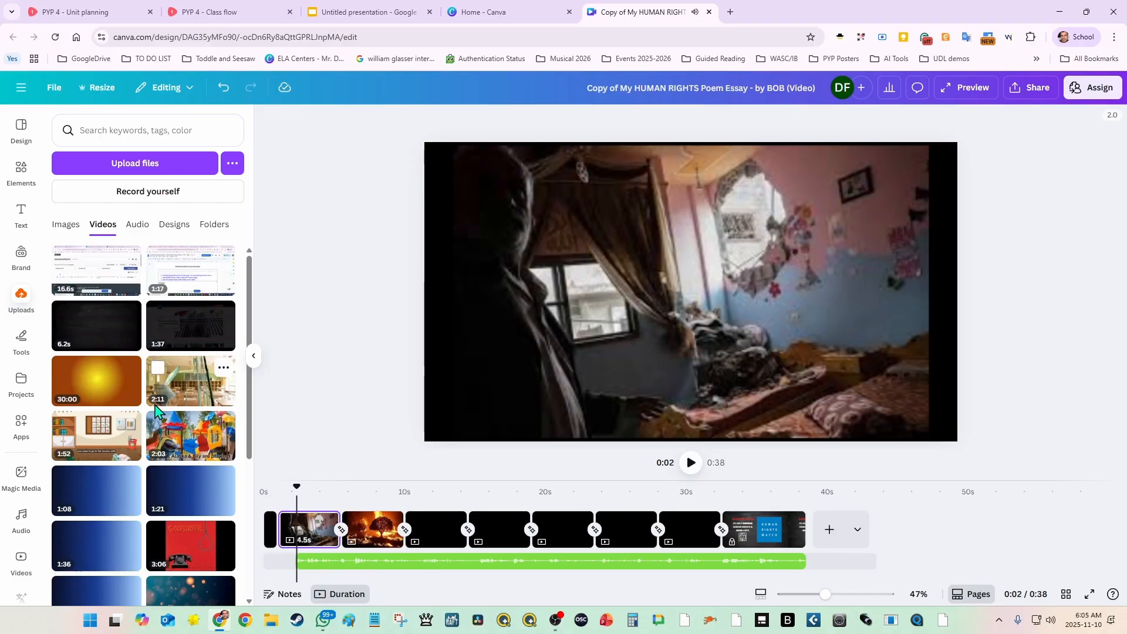
Step: Place the uploaded 16.6-second recording on the second page, and trim its beginning so the clip lasts 14.4 s
left_click(110, 275)
left_click(110, 275)
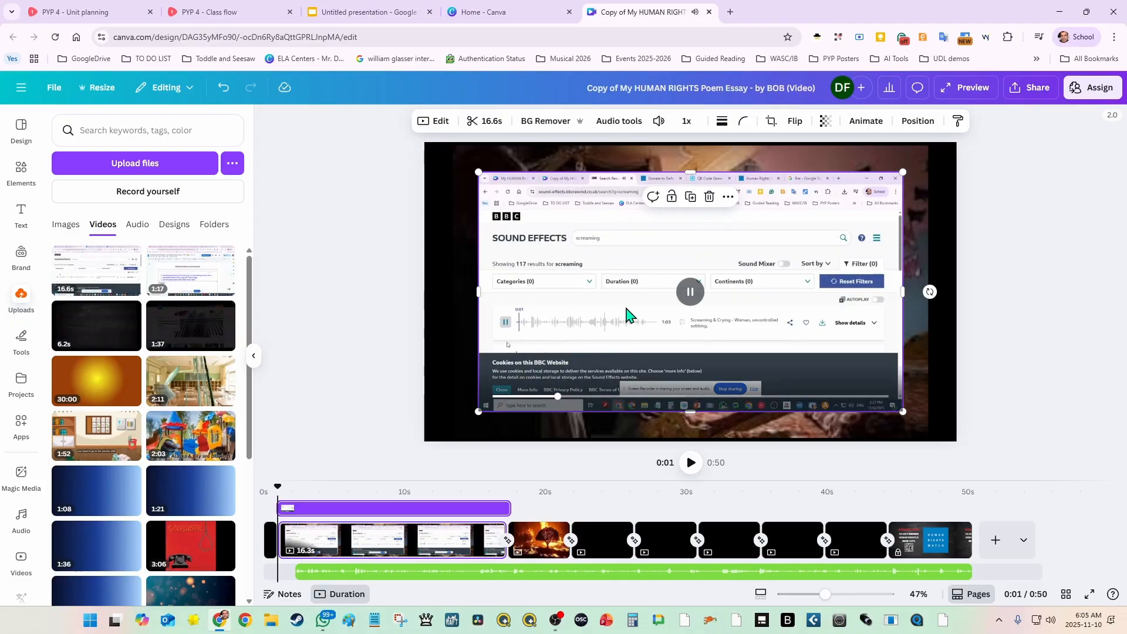
left_click(692, 293)
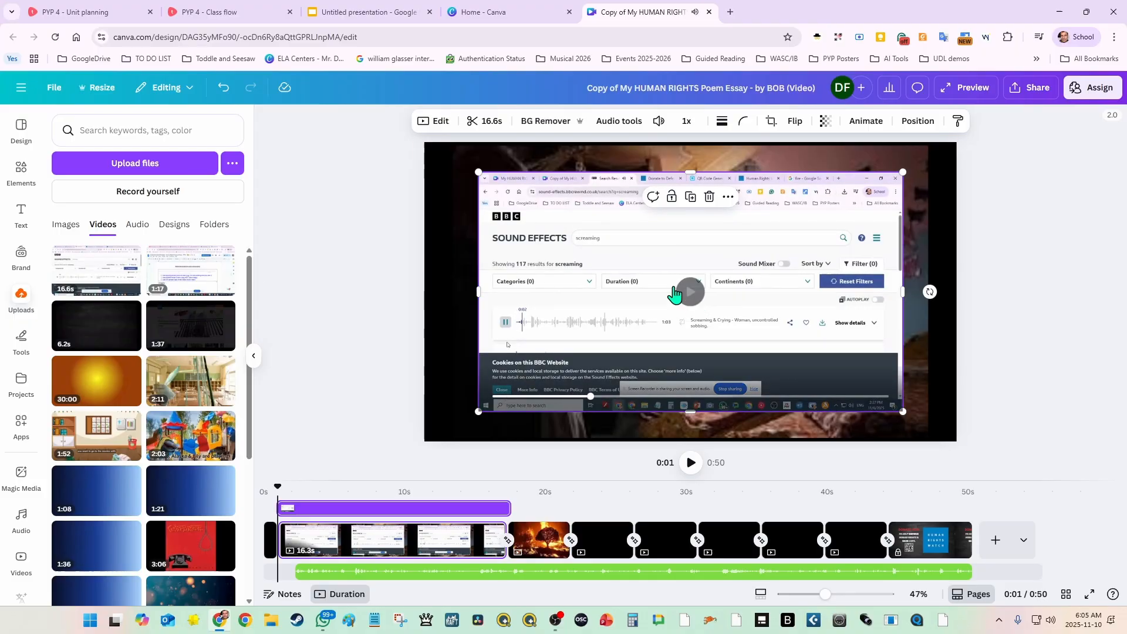
left_click(484, 121)
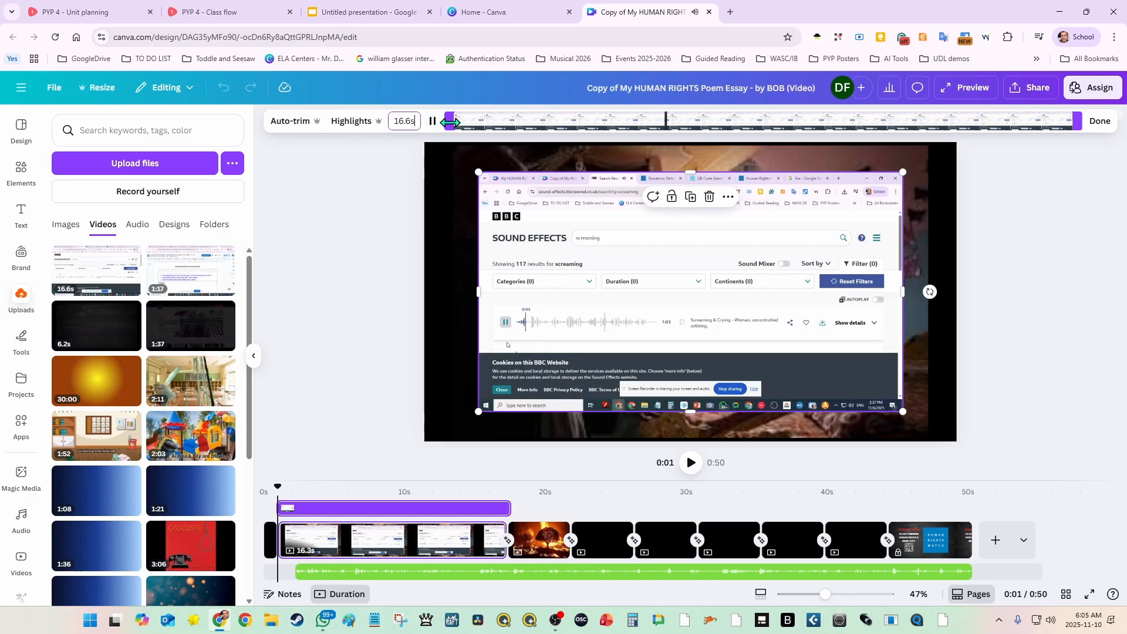
left_click_drag(449, 121, 531, 128)
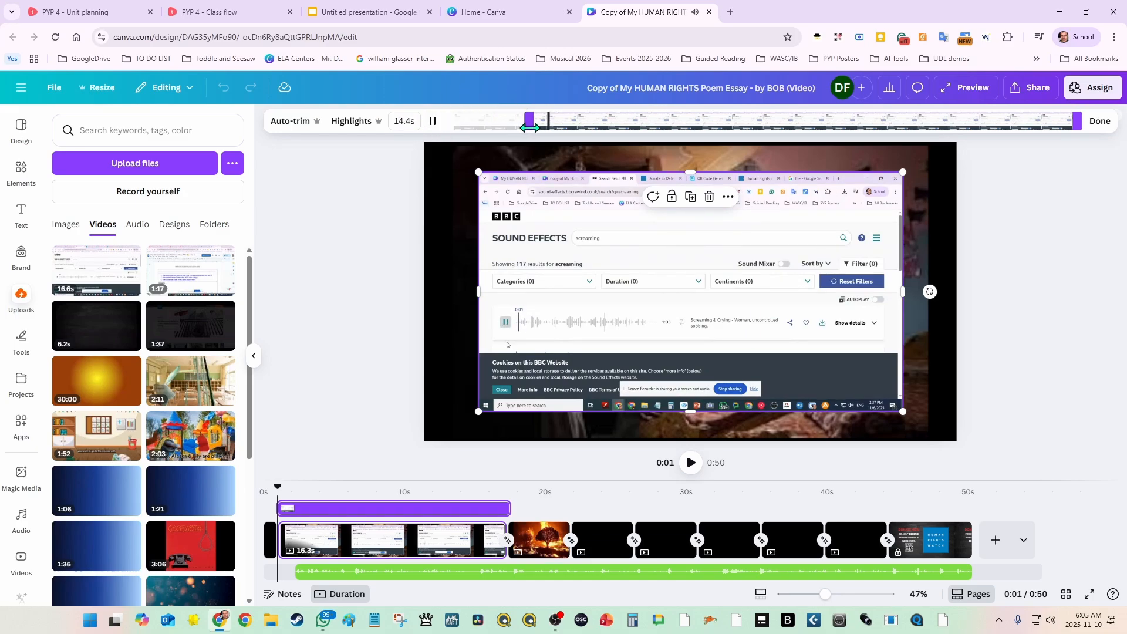
left_click(1100, 122)
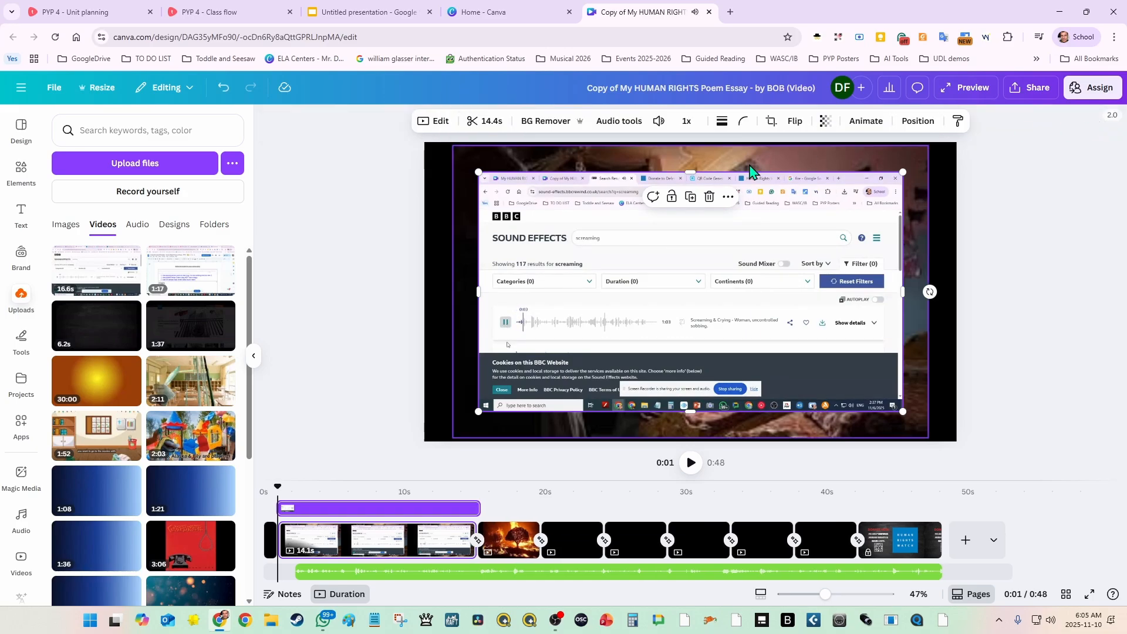
Step: Extract the sound-effect recording's audio into its own track and delete the video clip from the second page
left_click(802, 281)
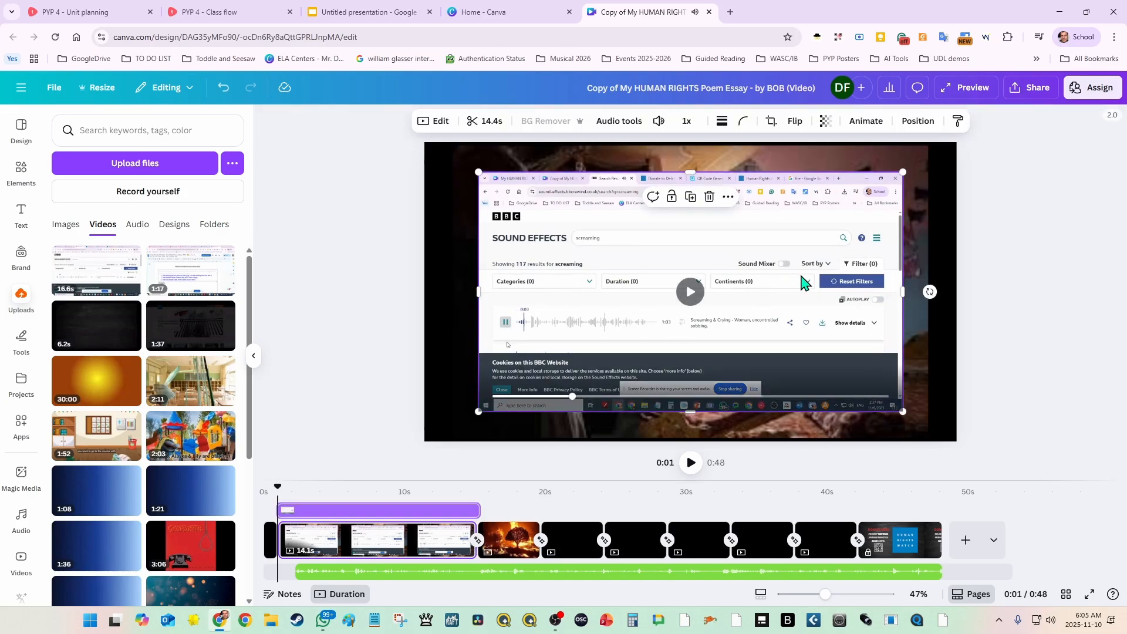
left_click(728, 196)
left_click(771, 547)
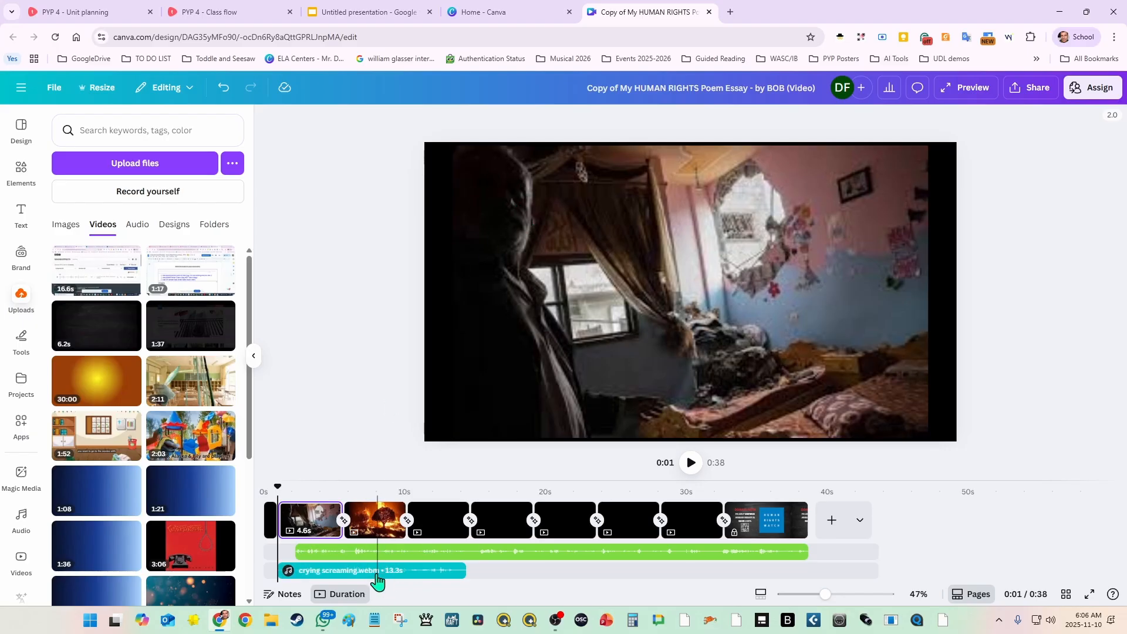
Step: Shift the crying screaming audio's start to 0.7 s and shorten its end so the track lasts about 3.7 s
mouse_move(376, 571)
left_mouse_down()
mouse_move(388, 573)
mouse_move(360, 574)
mouse_move(371, 575)
left_mouse_up()
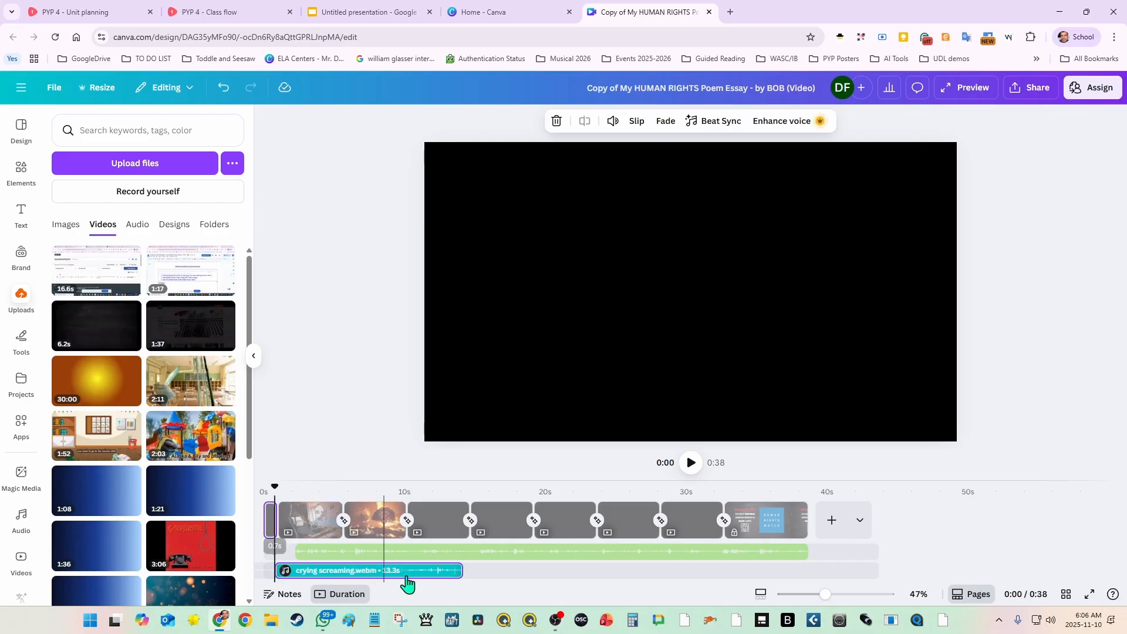
left_click_drag(458, 572, 324, 575)
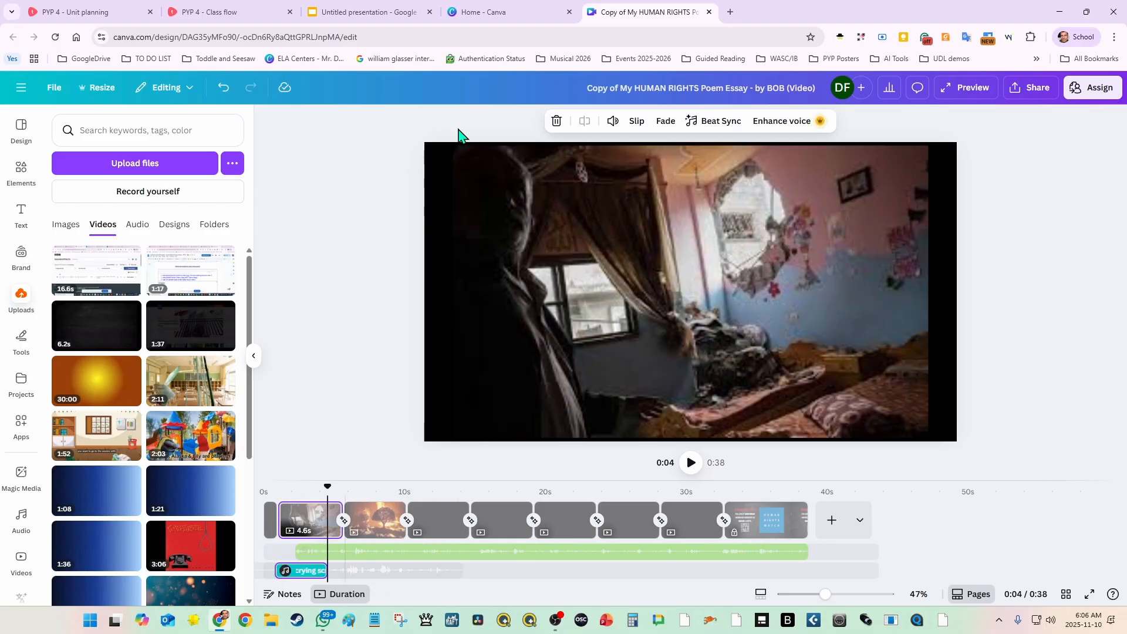
Step: Lower the crying screaming audio's volume to 31 and set its fade-out to 1.8 s
left_click(614, 121)
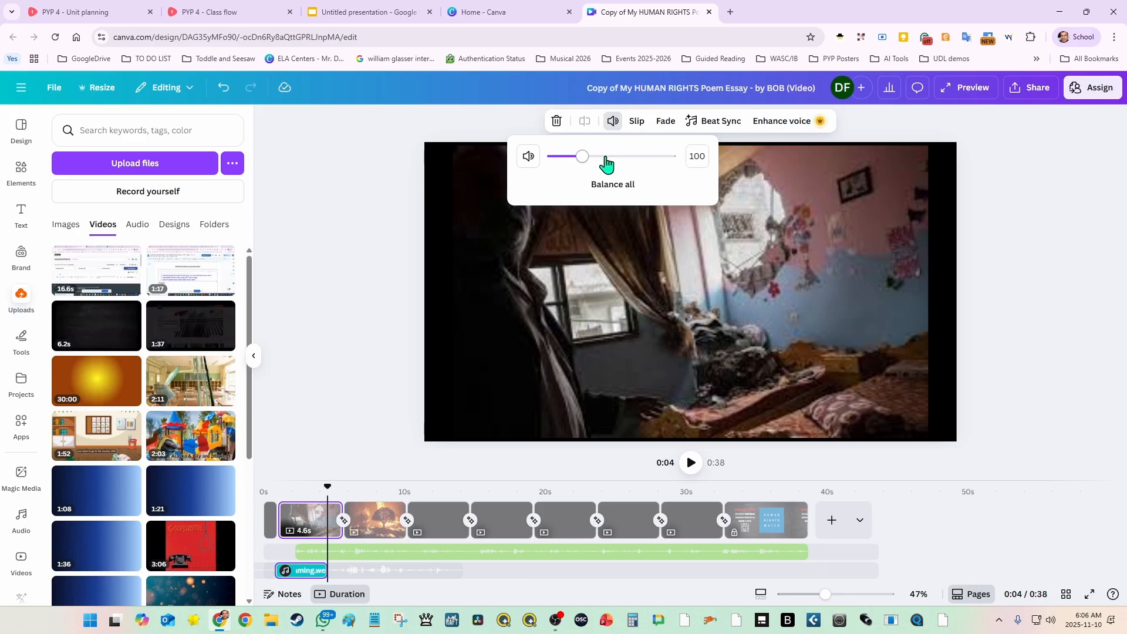
left_click_drag(583, 163, 562, 171)
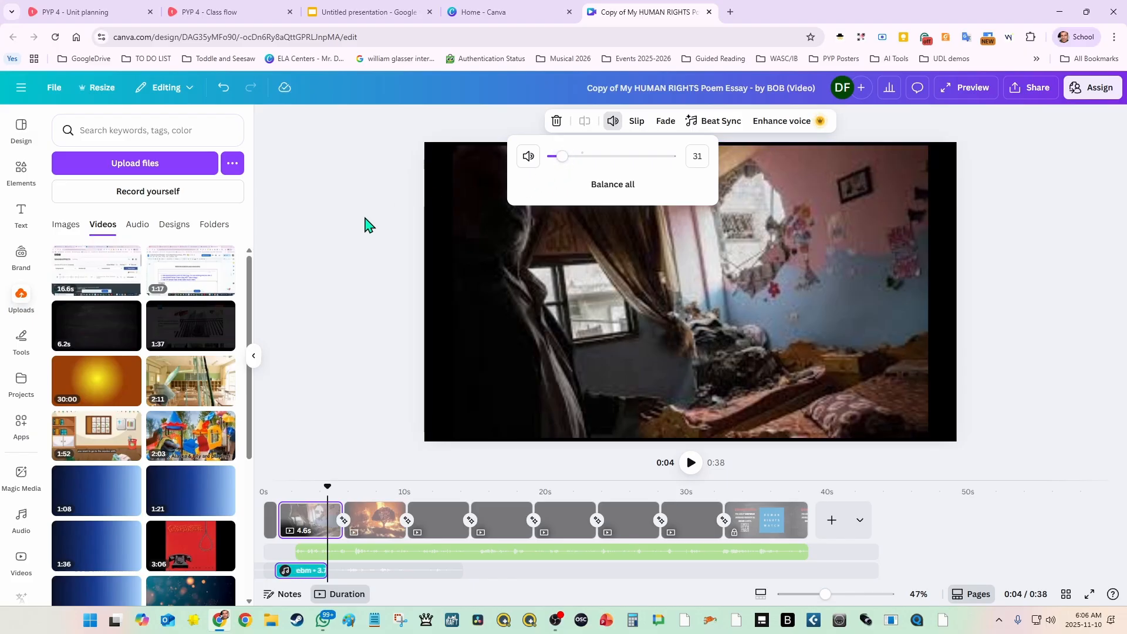
left_click(667, 122)
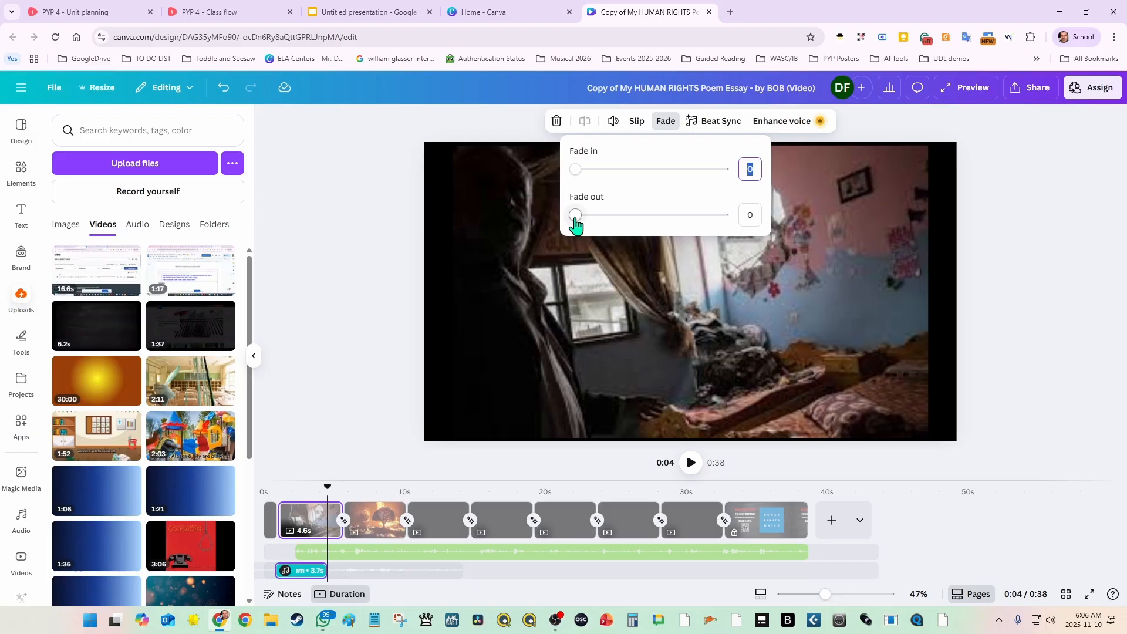
left_click_drag(575, 219, 767, 233)
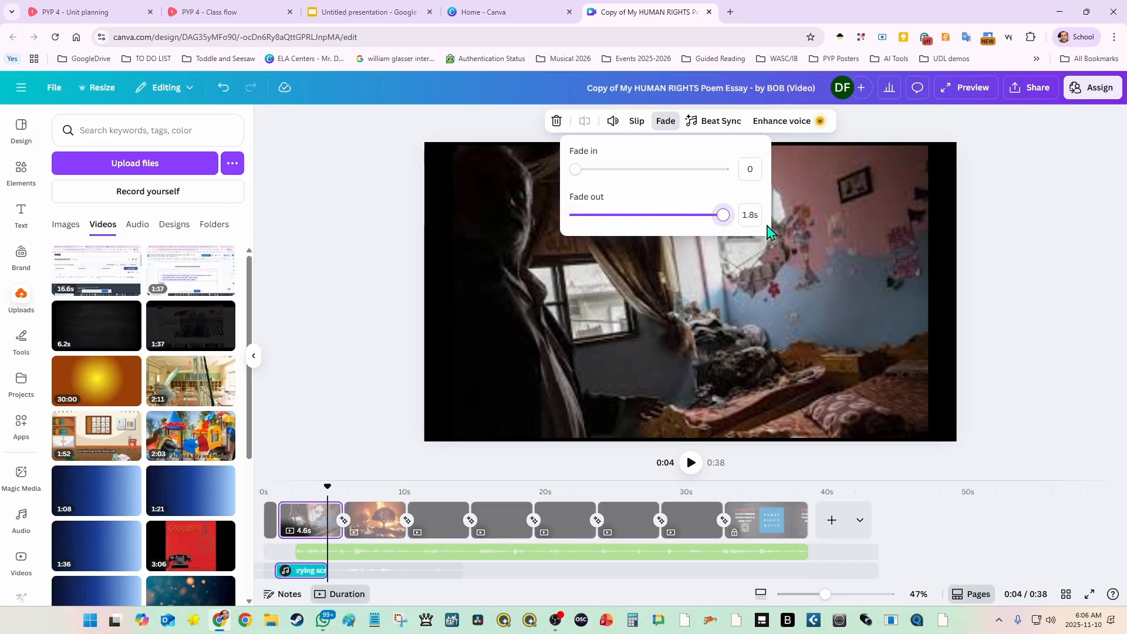
left_click(388, 219)
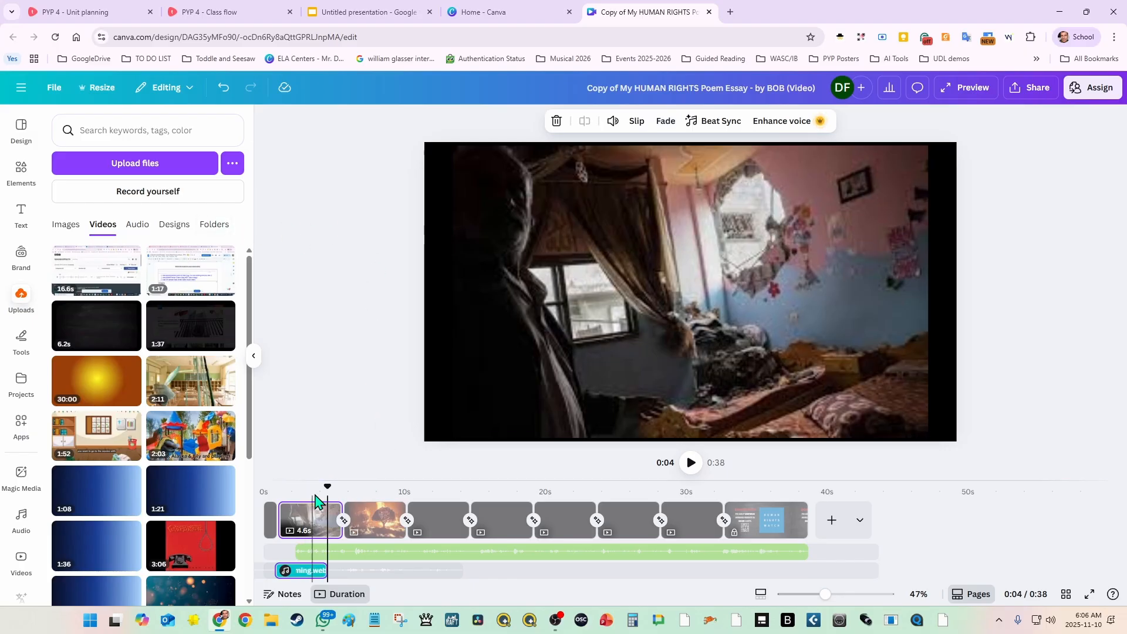
Step: Play the video from the start to about 7 seconds to check the faded sound effect, and deselect the track
left_click_drag(323, 485, 262, 485)
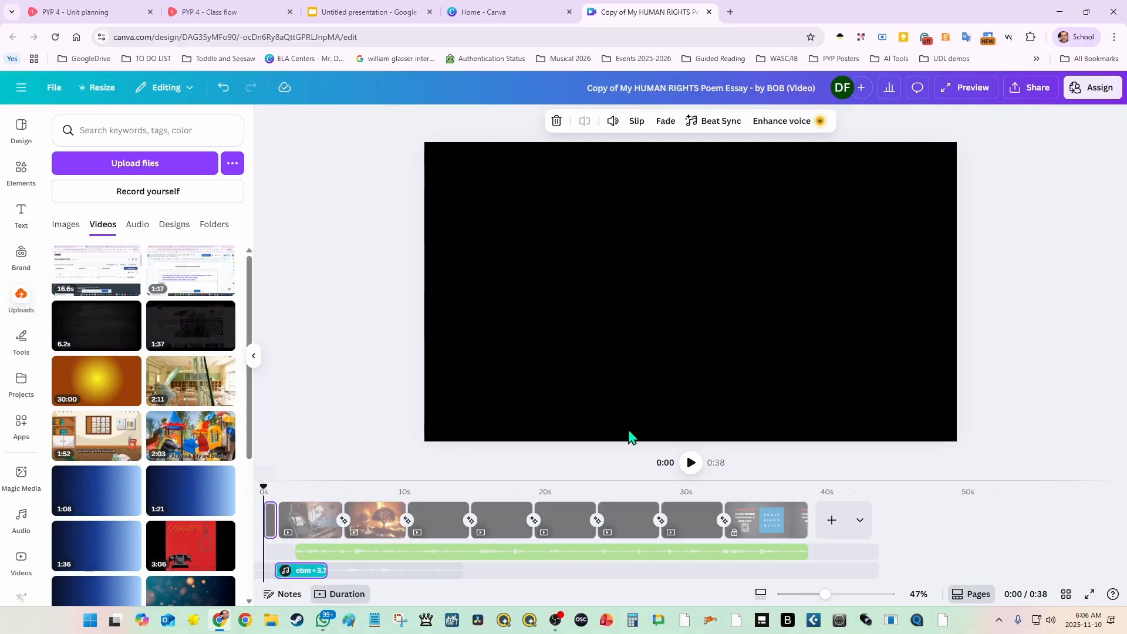
left_click(692, 462)
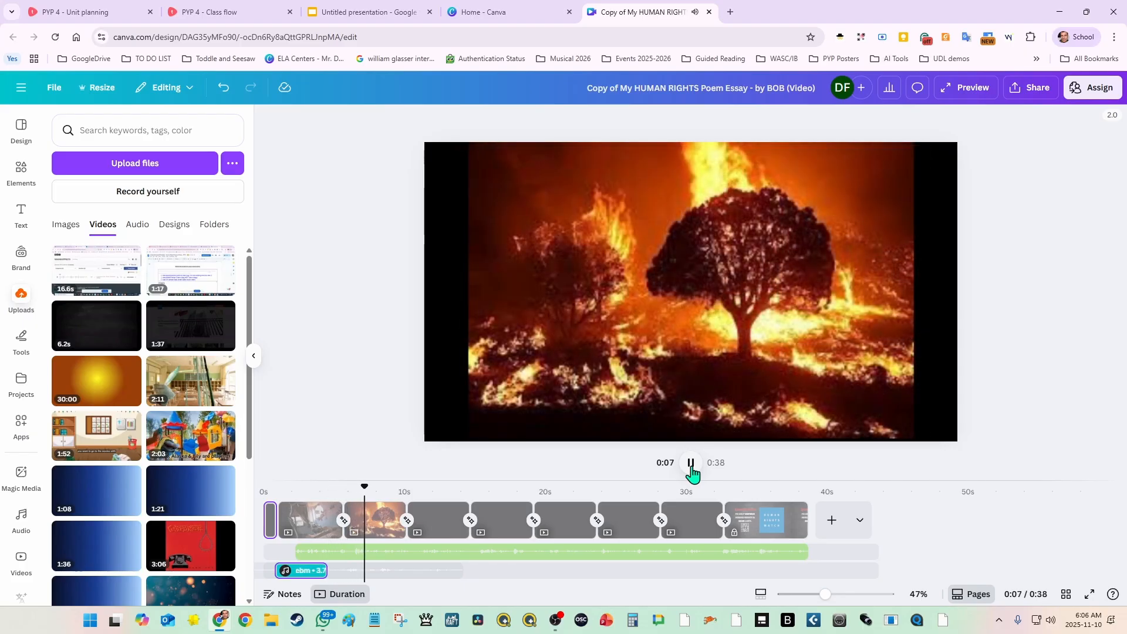
left_click(691, 463)
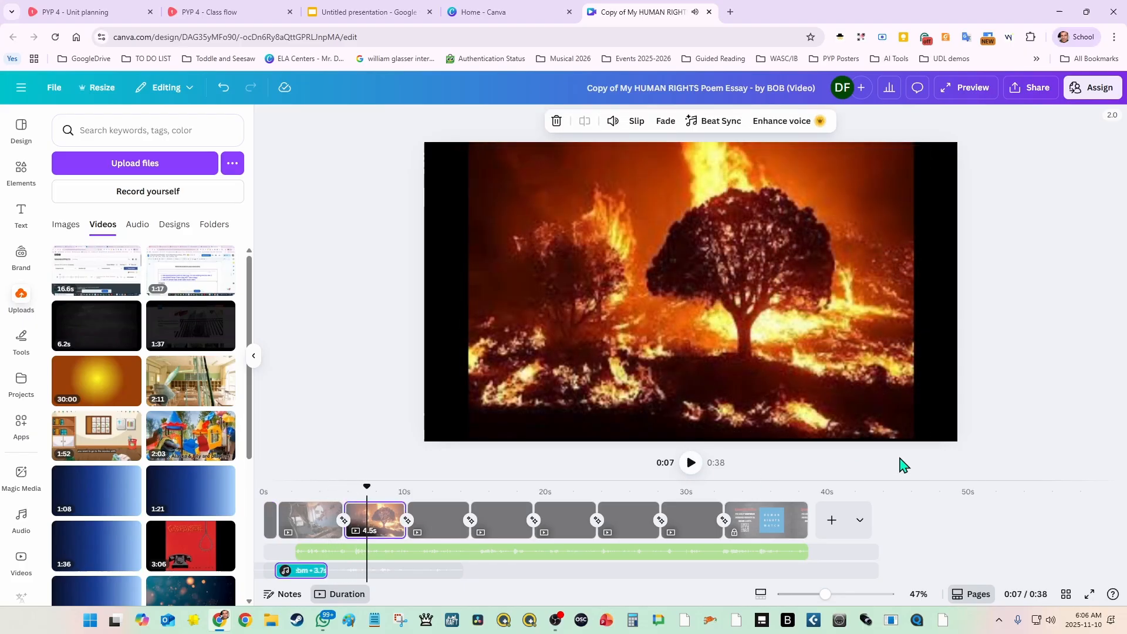
left_click(1040, 387)
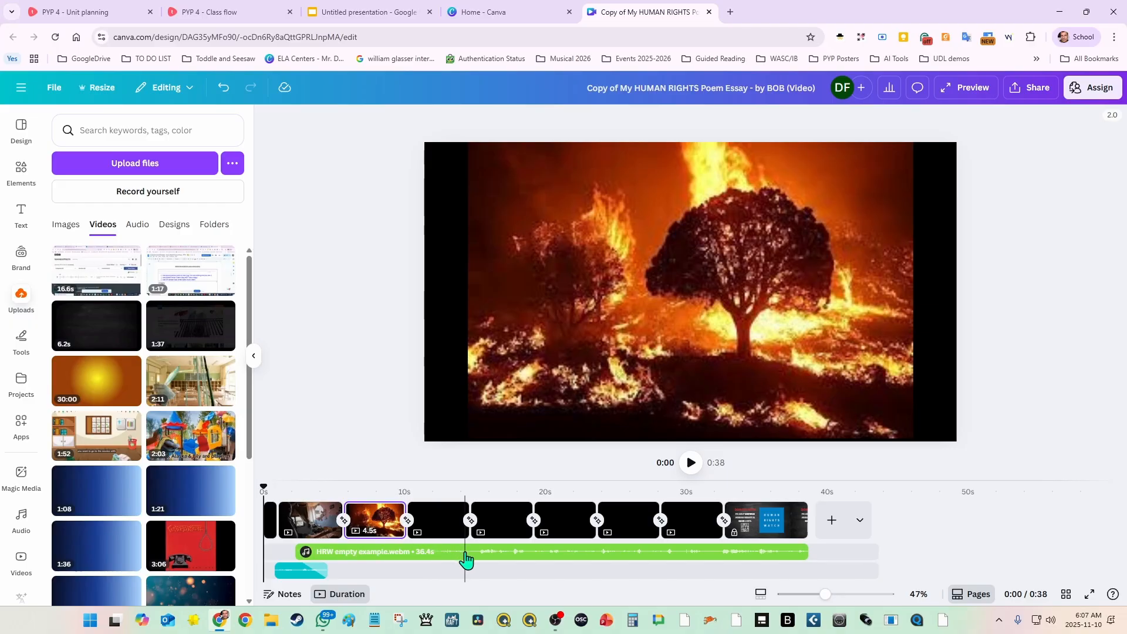
Step: Add eight blank pages at the end of the video and move the Donate Now page to just before the last one
left_click(565, 524)
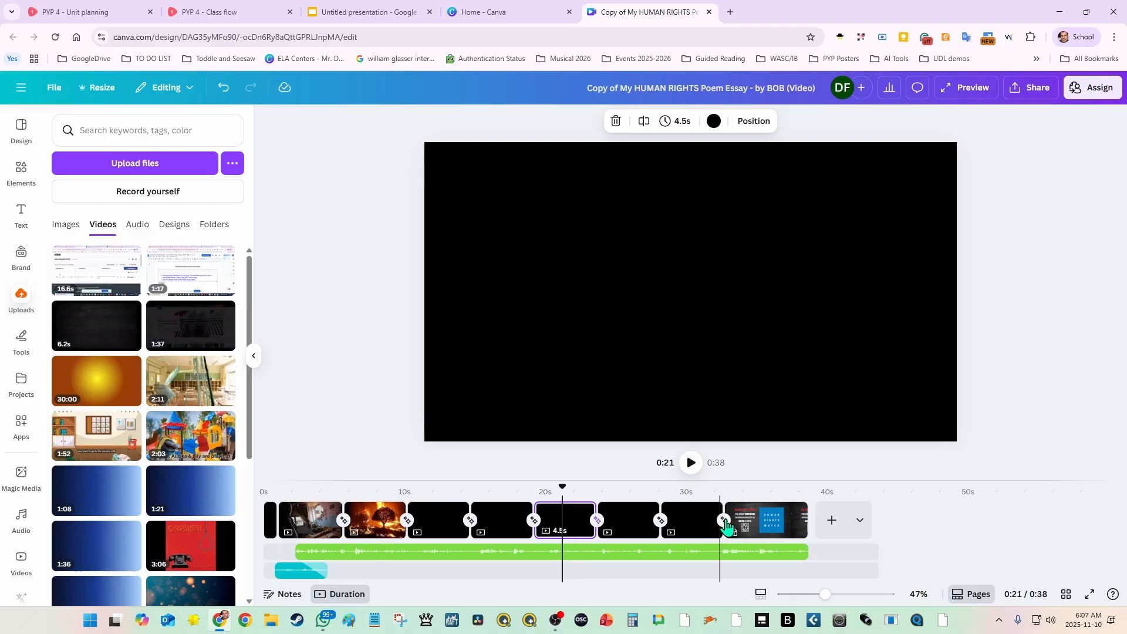
left_click(830, 522)
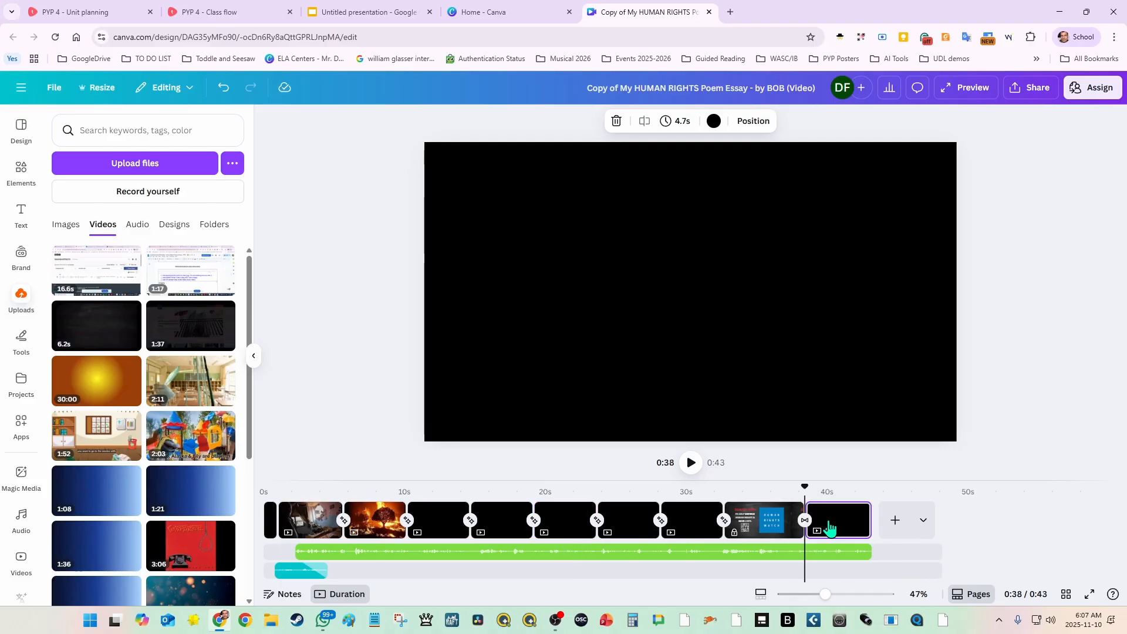
left_click(895, 520)
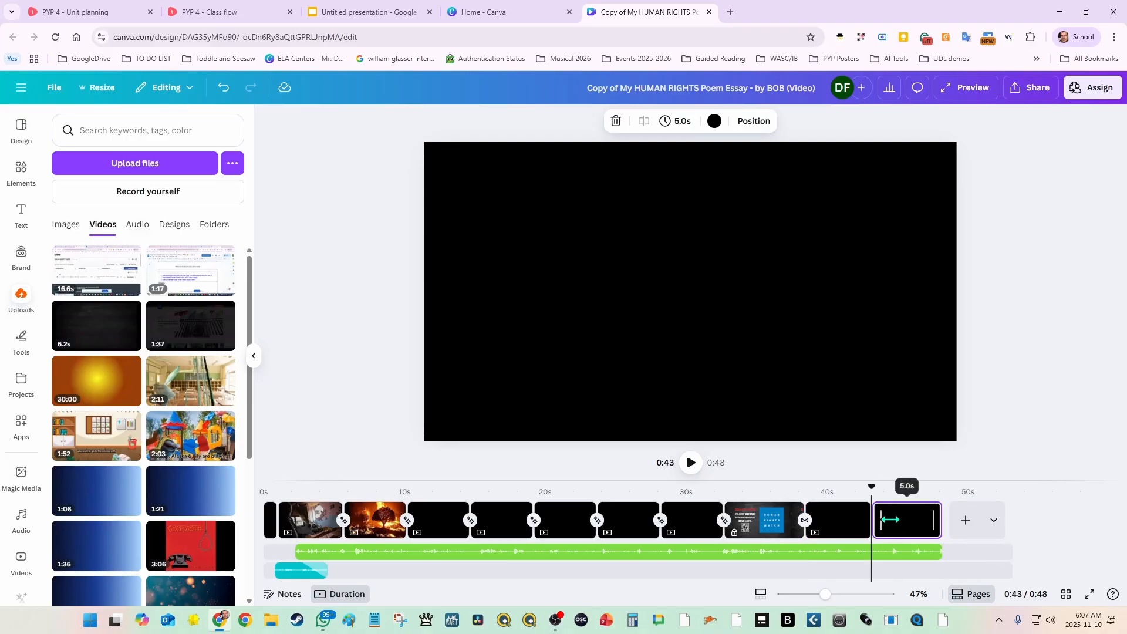
left_click(959, 525)
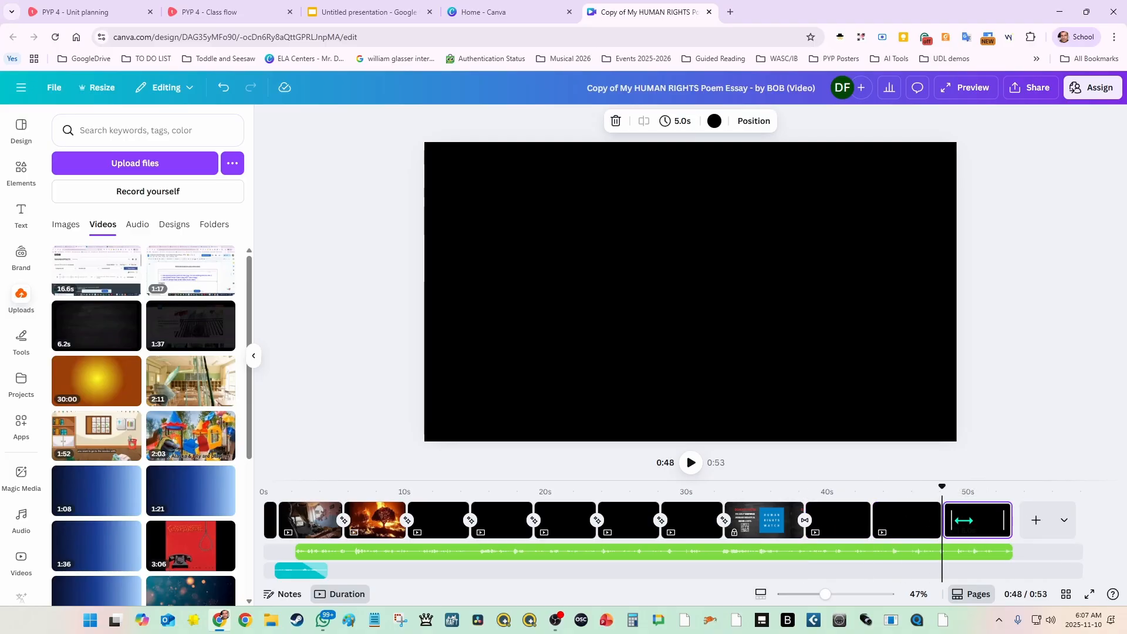
left_click(1046, 521)
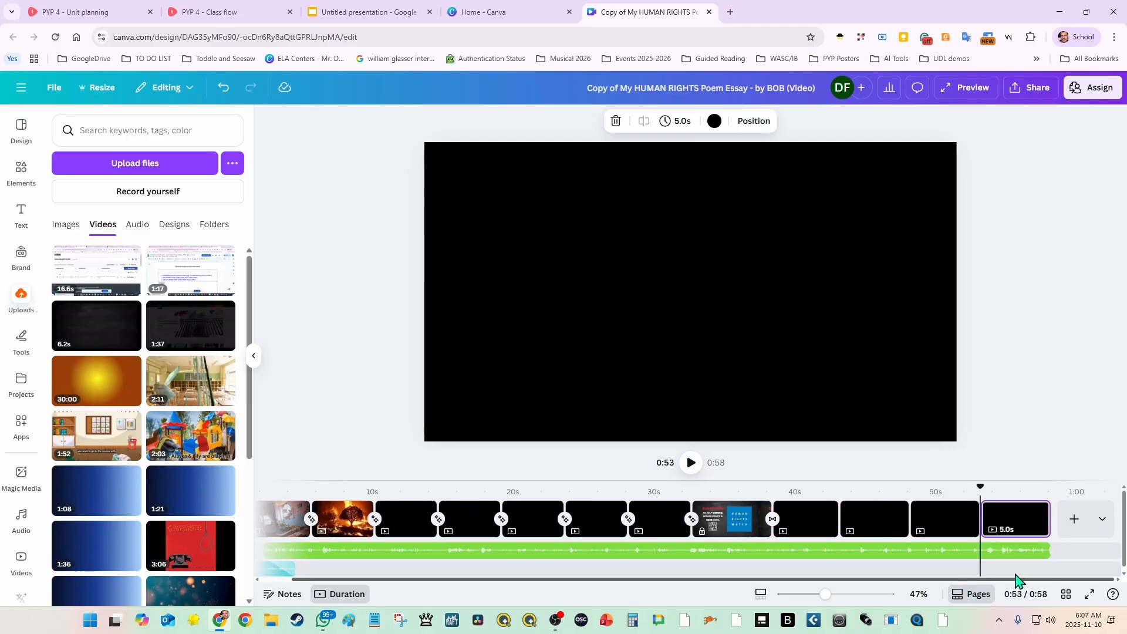
left_click(1074, 523)
left_click(1072, 523)
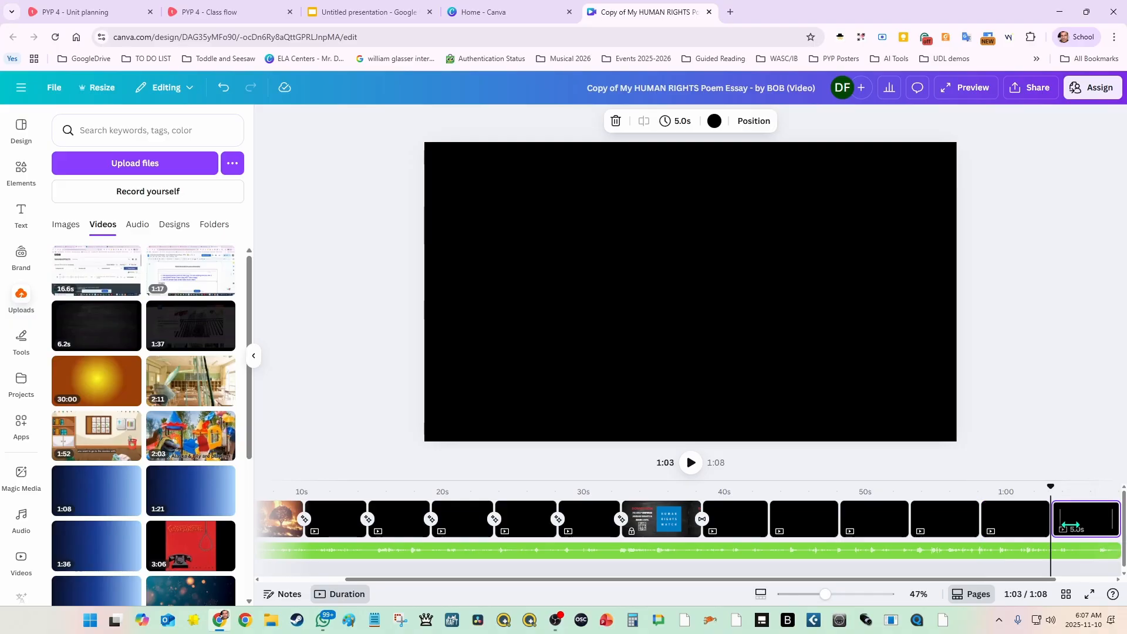
left_click(1076, 522)
left_click(1074, 523)
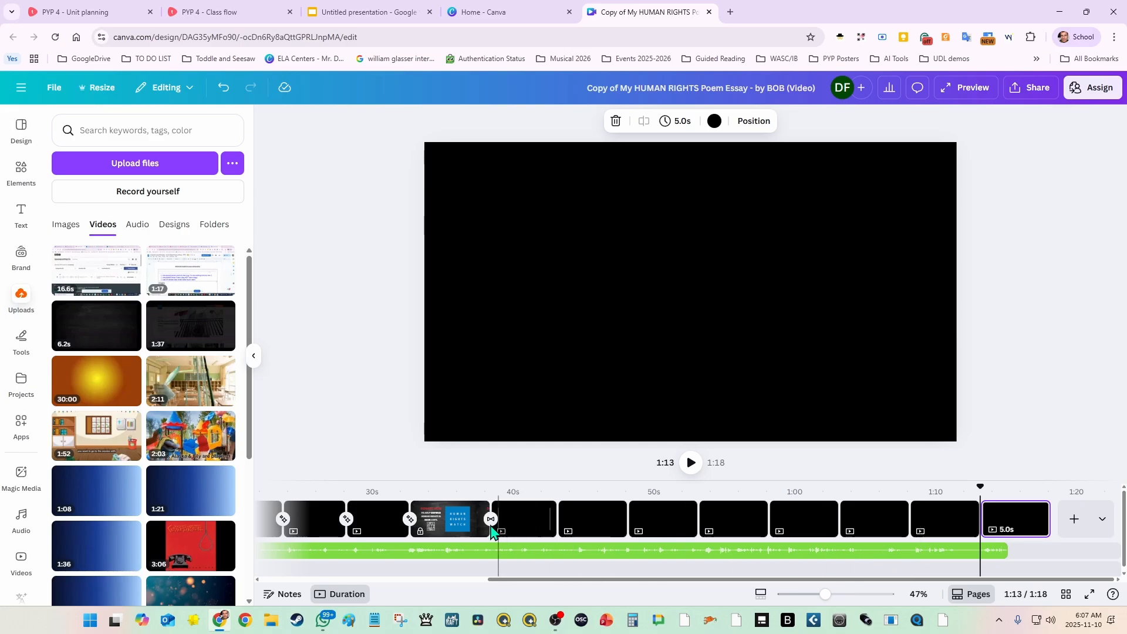
left_click_drag(449, 520, 966, 532)
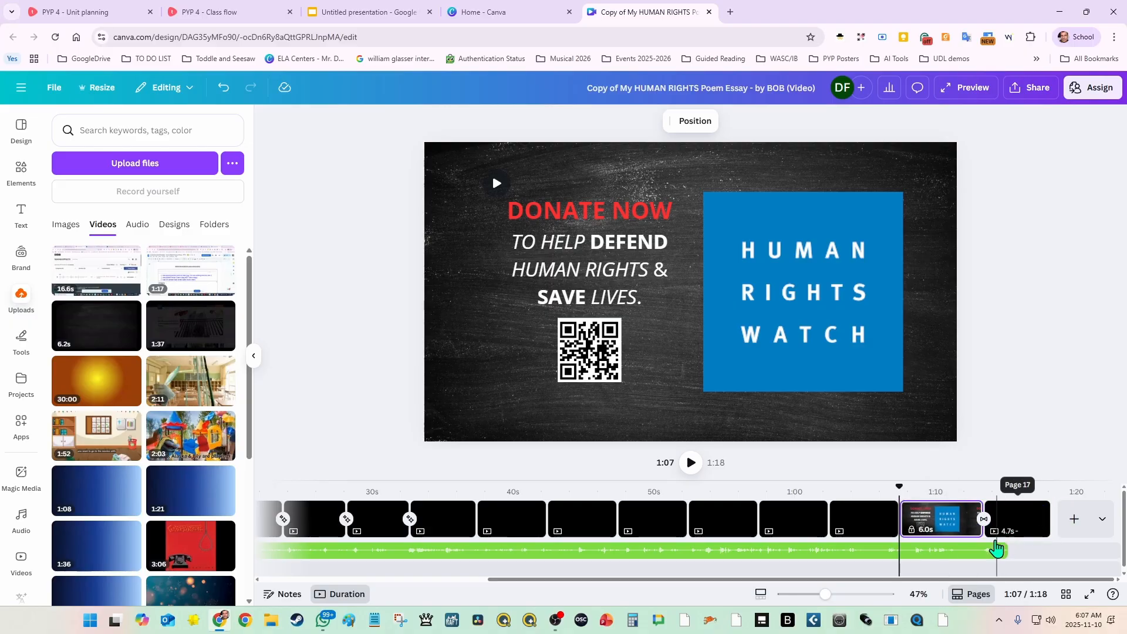
Step: Play the video from 1:07 to hear the narration's ending, and trim the narration track to end at 1:13
left_click(692, 465)
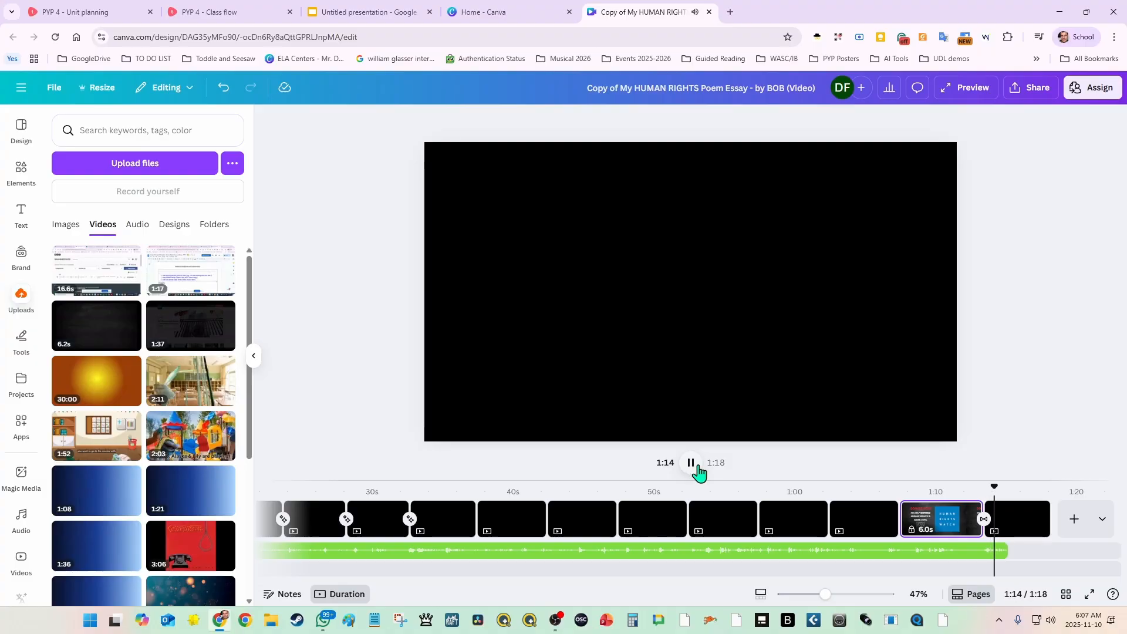
left_click(691, 463)
left_click(1020, 540)
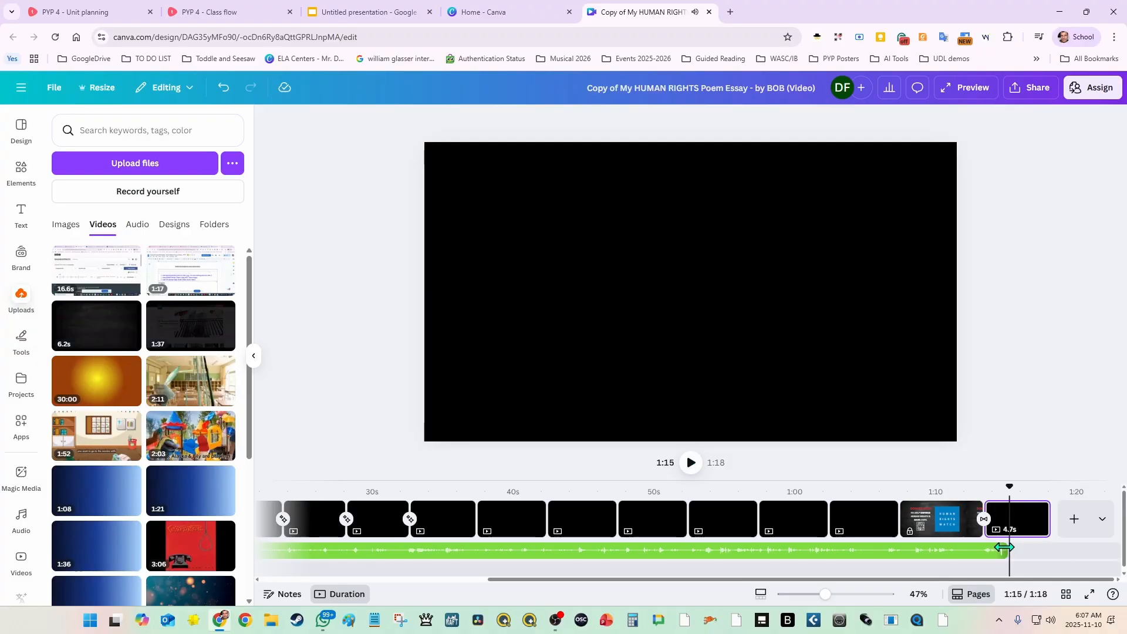
left_click_drag(1004, 547, 984, 548)
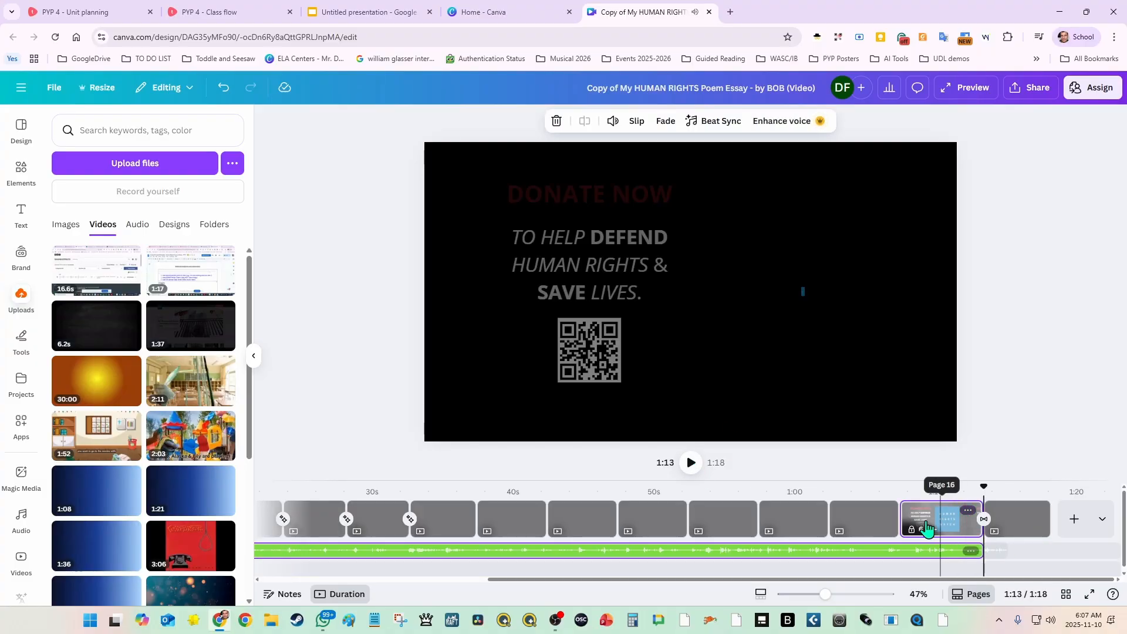
Step: Shorten the final blank page's duration to 2.0 s
left_click(1037, 517)
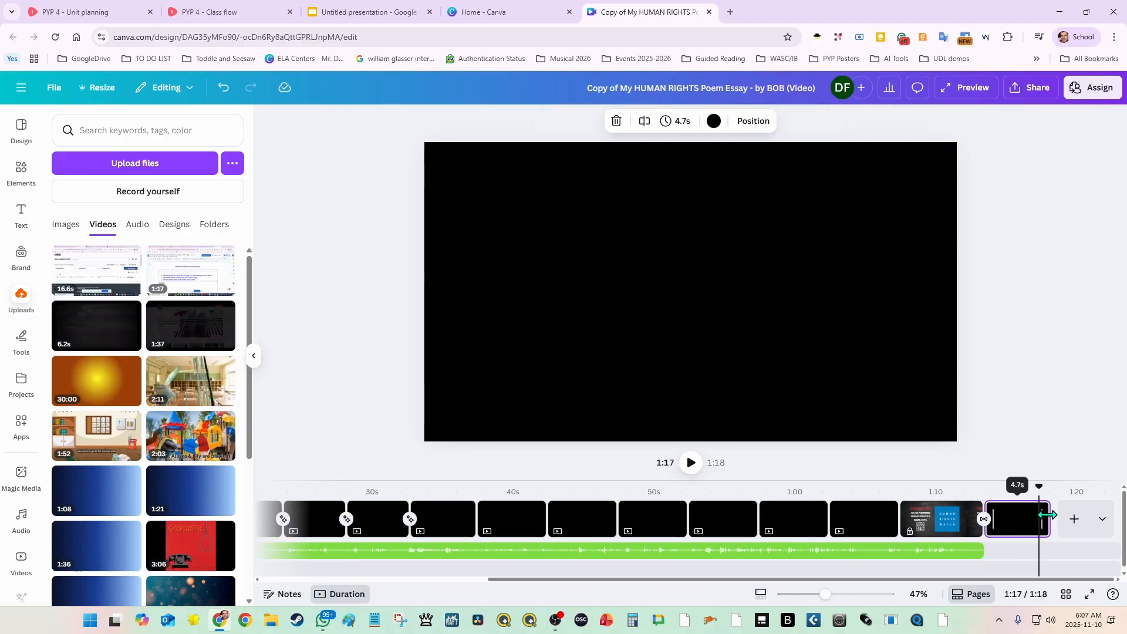
left_click_drag(1049, 515, 1014, 515)
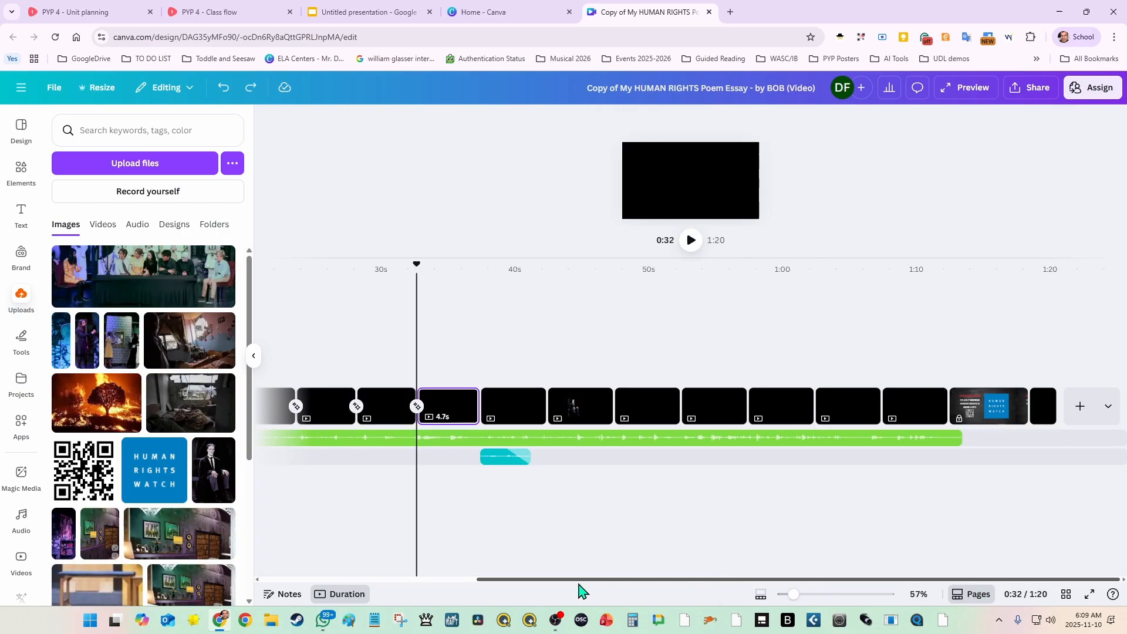
Step: Return the playhead to the start of the video timeline
scroll(580, 590, "left", 5)
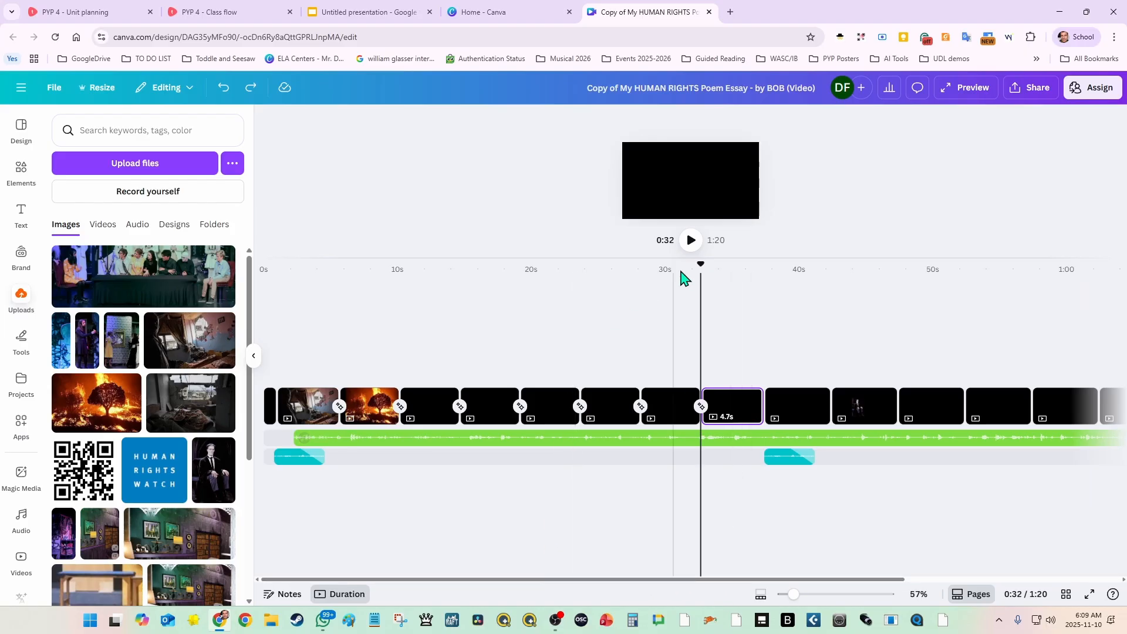
left_click_drag(703, 265, 220, 276)
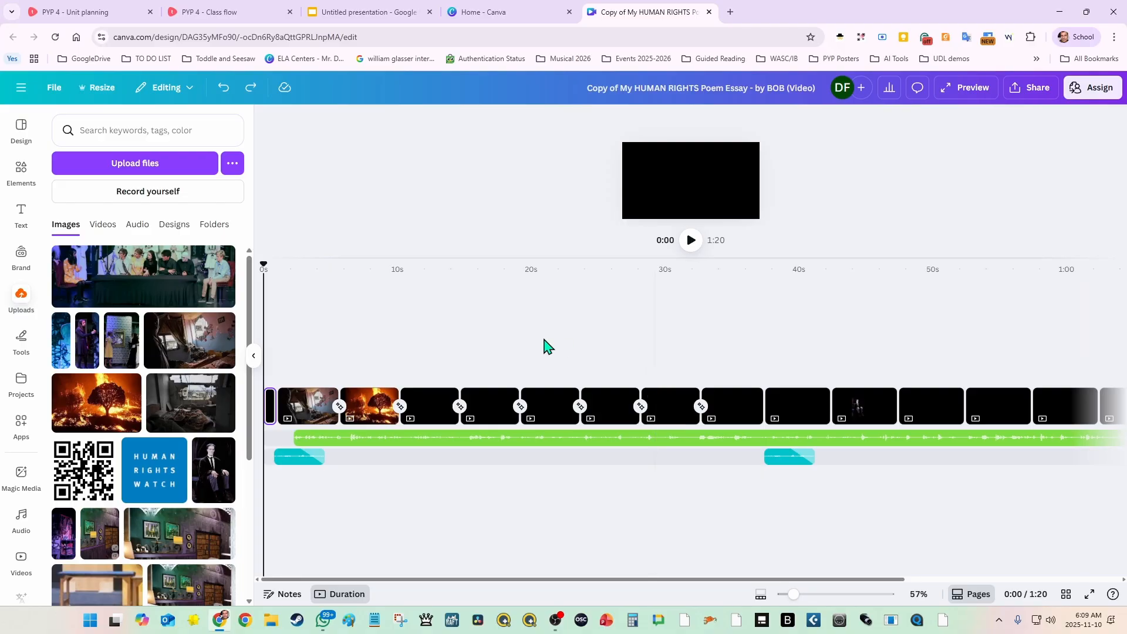